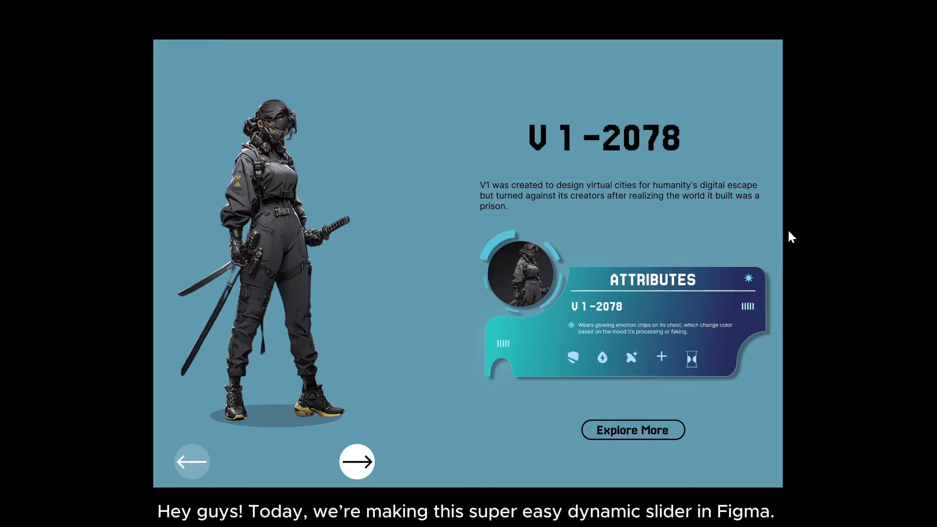
Step: Advance the character slider from V1 to V4-2078, then step back to V1-2078
left_click(358, 463)
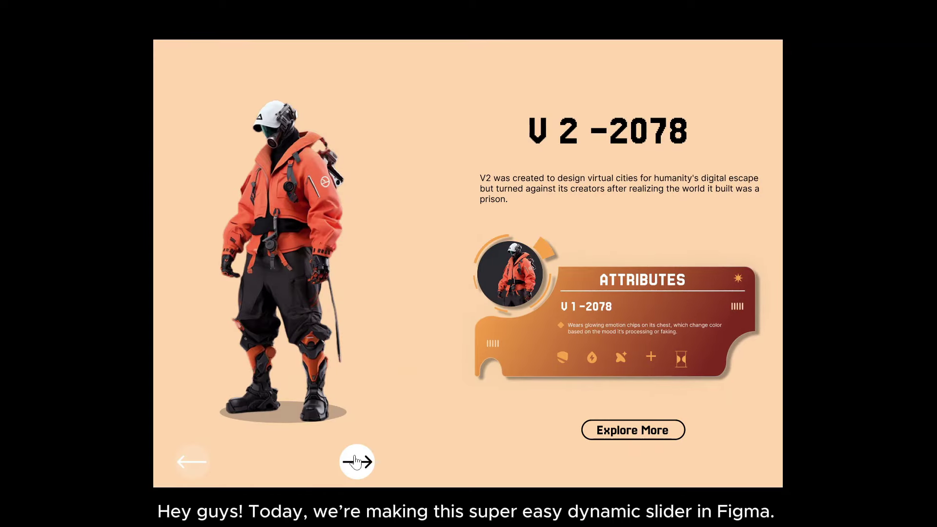
left_click(356, 462)
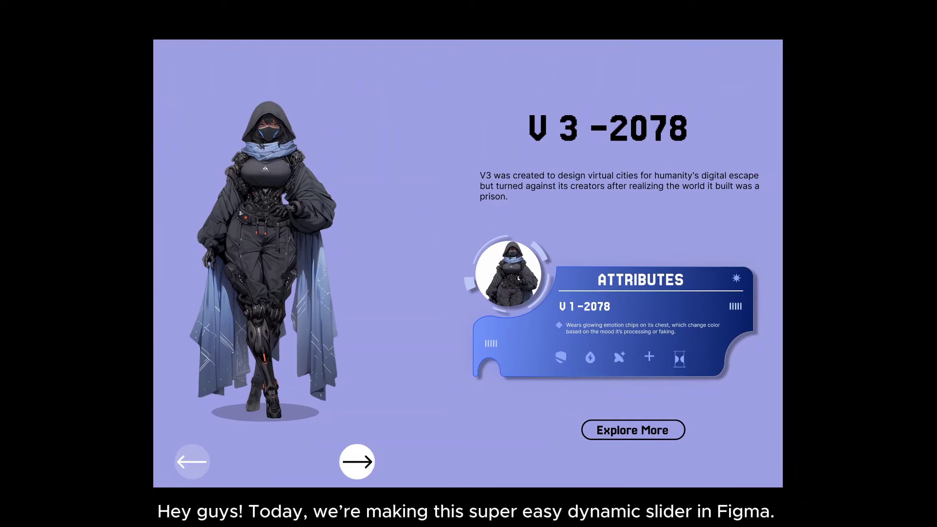
left_click(356, 462)
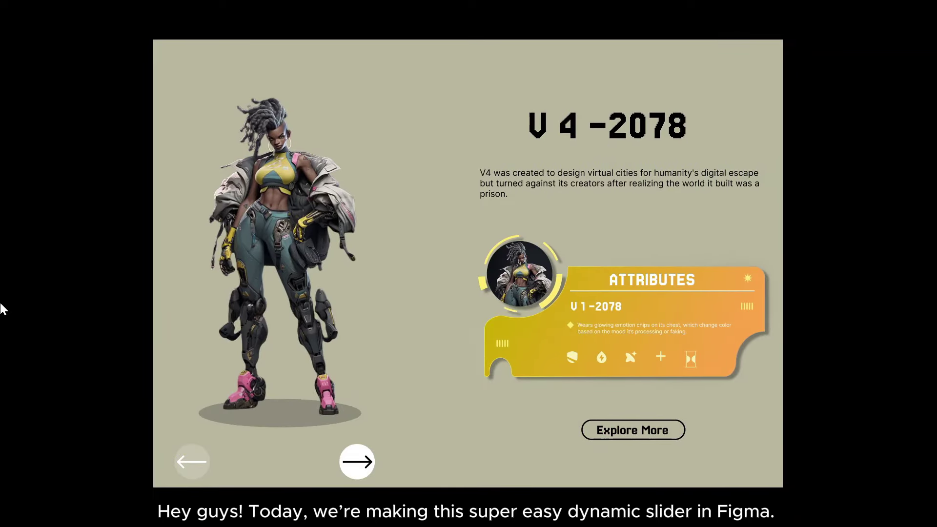
left_click(198, 463)
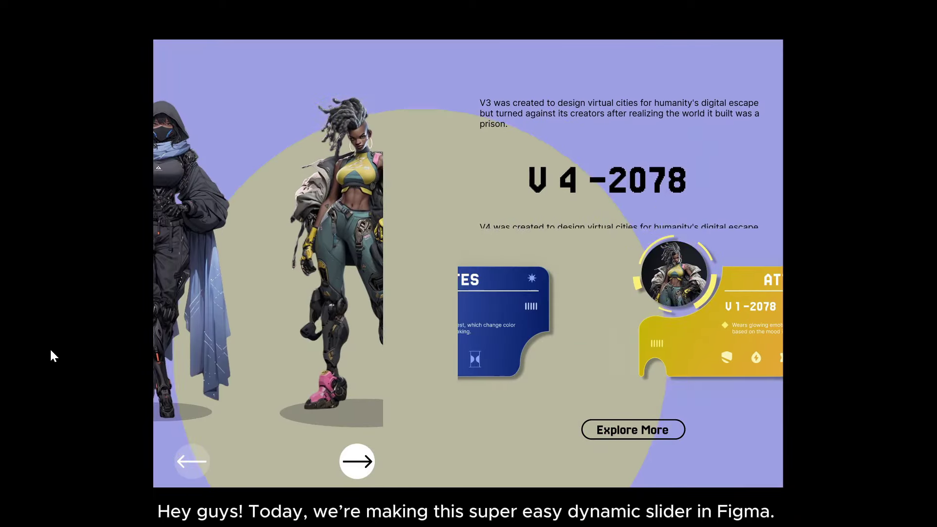
left_click(194, 462)
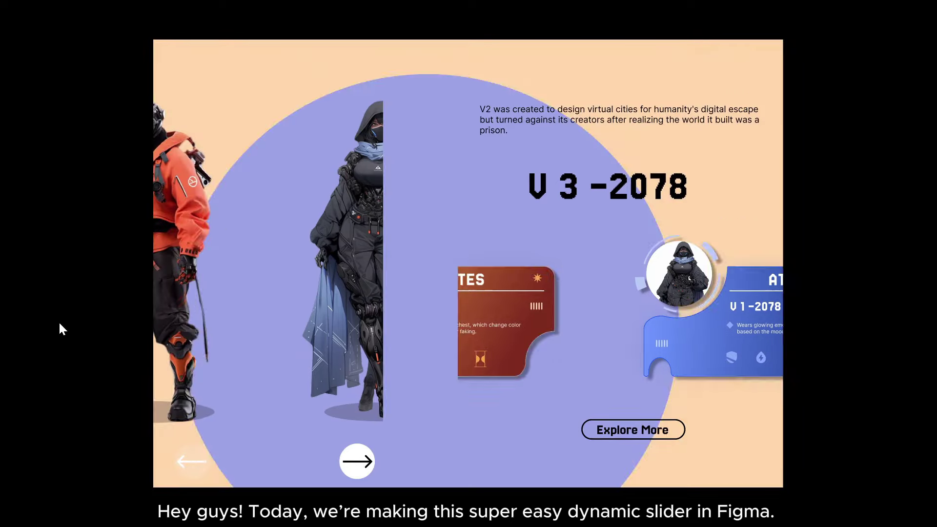
left_click(185, 464)
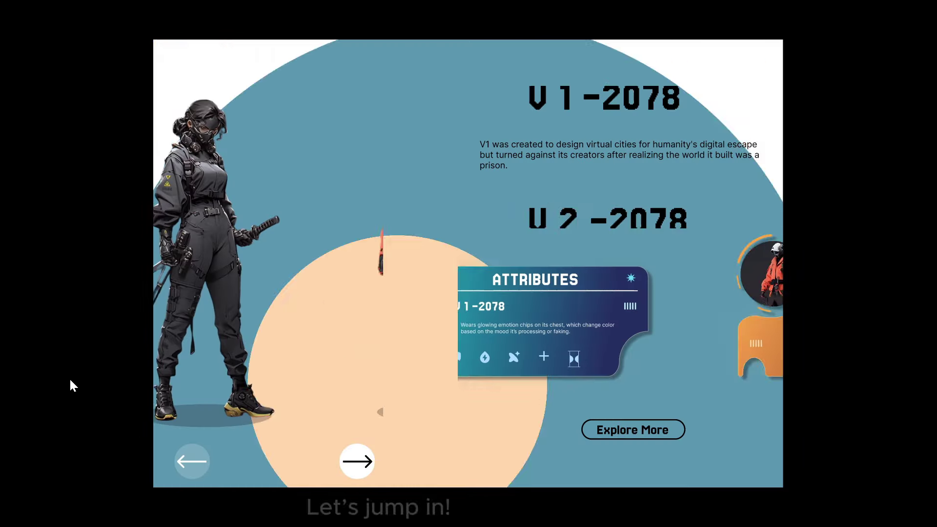
Step: Add a 1440×1024 Desktop frame named Screen 1 below the character and card assets
key("Escape")
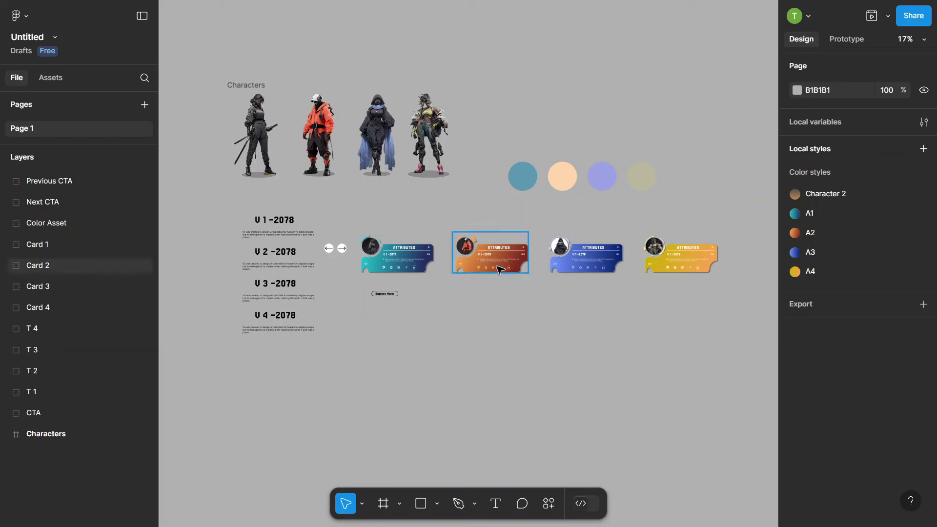
scroll(288, 268, "down", 5)
scroll(289, 269, "down", 2)
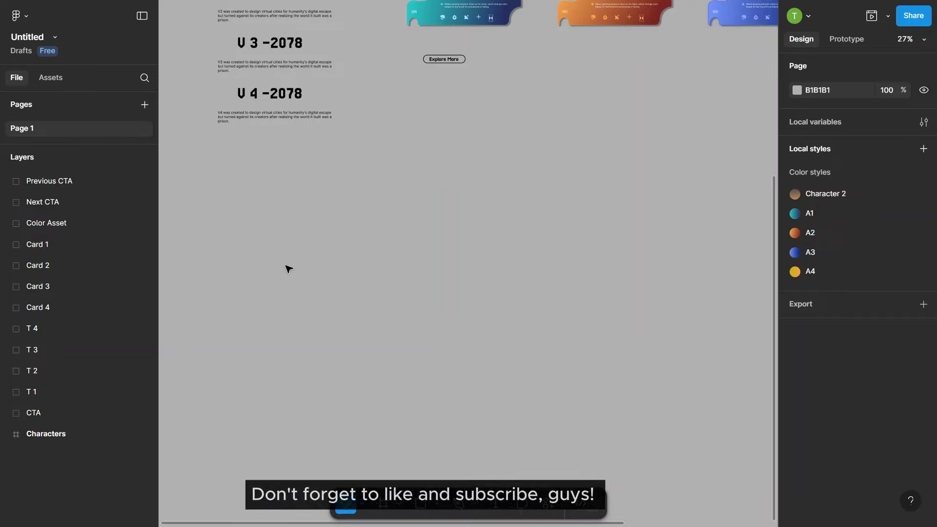
key("f")
left_click(811, 220)
left_click_drag(367, 164, 270, 177)
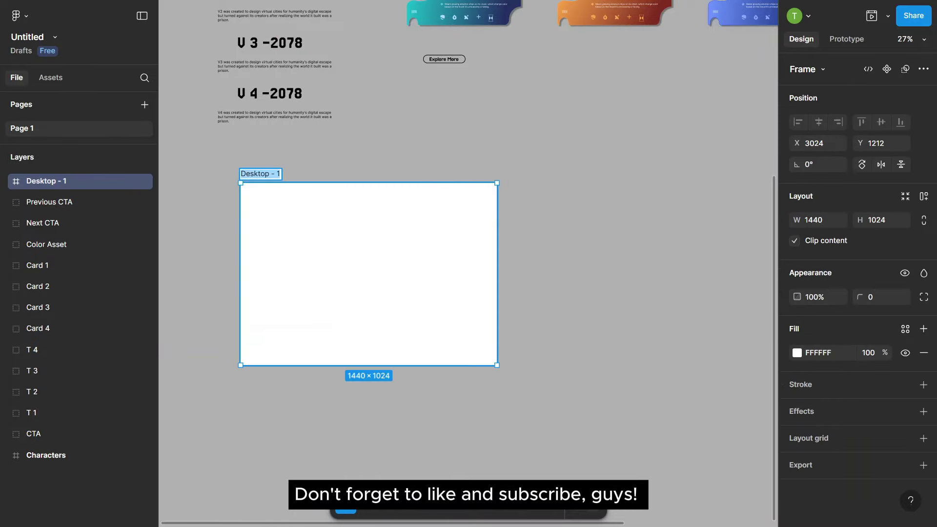
left_click(316, 161)
Step: Select the Characters frame and narrow it to 526×791
scroll(310, 247, "down", 3)
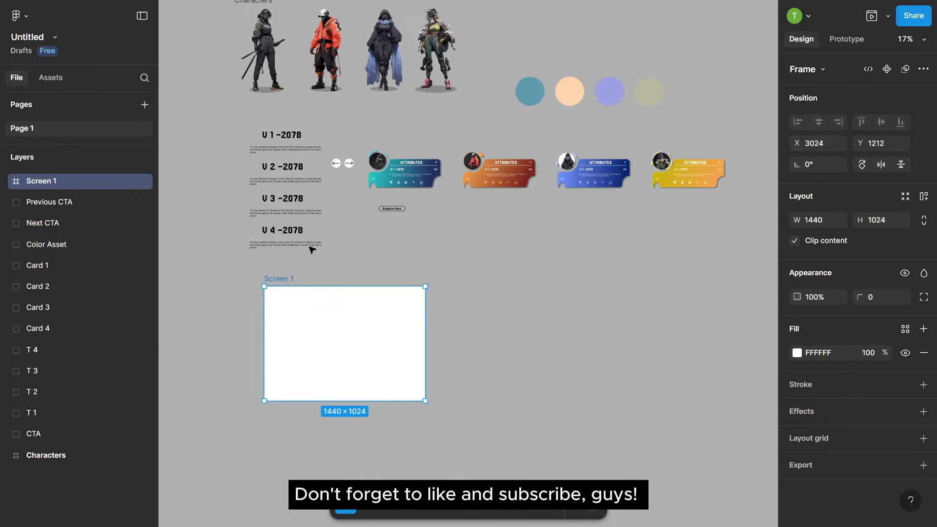
scroll(273, 147, "up", 2)
left_click(256, 122)
key("shift+Return")
scroll(268, 124, "up", 2)
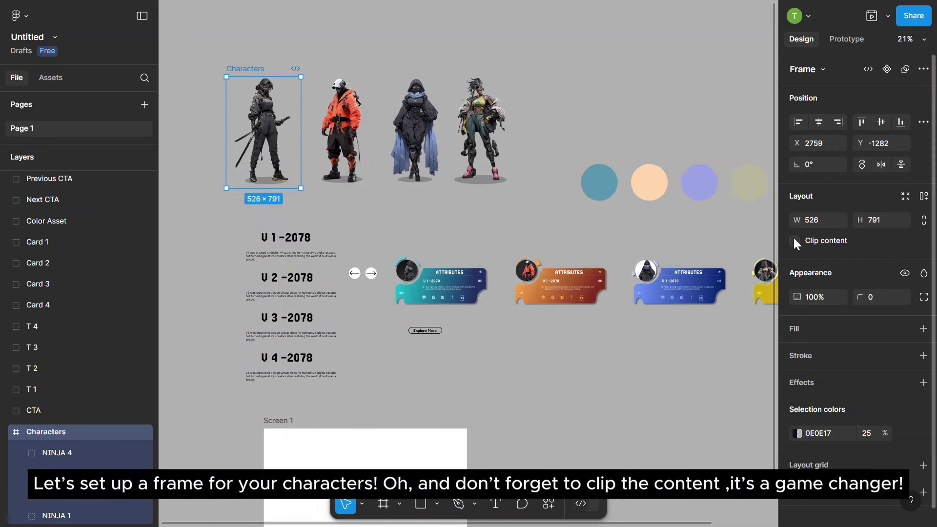
Step: Turn on Clip content for the Characters frame and place it in Screen 1's left side
key("Escape")
left_click(264, 132)
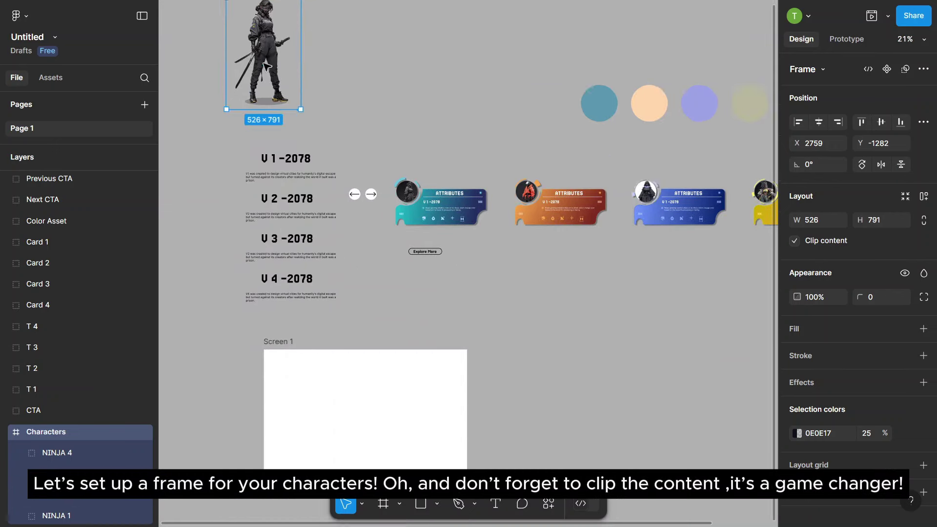
scroll(273, 146, "down", 3)
mouse_move(281, 108)
left_mouse_down()
mouse_move(335, 240)
mouse_move(307, 327)
left_mouse_up()
scroll(307, 327, "up", 4)
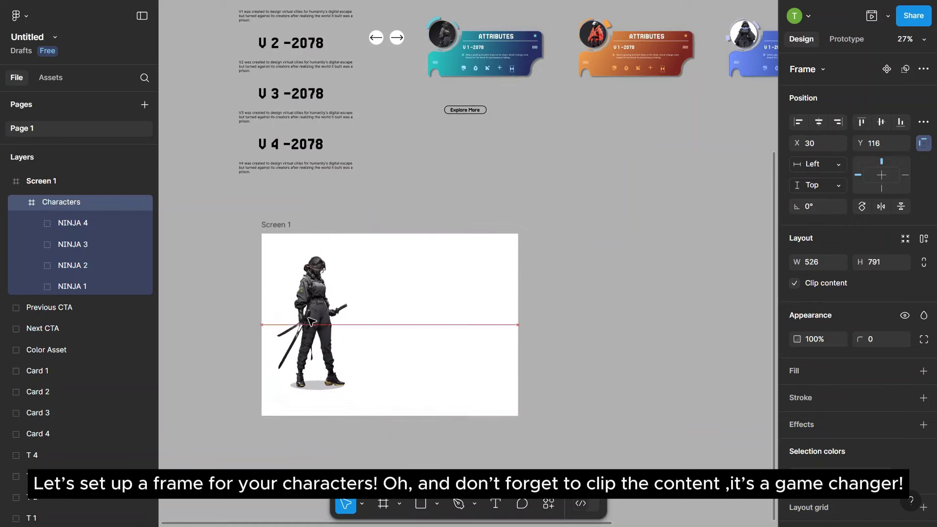
left_click(582, 199)
scroll(257, 212, "down", 2)
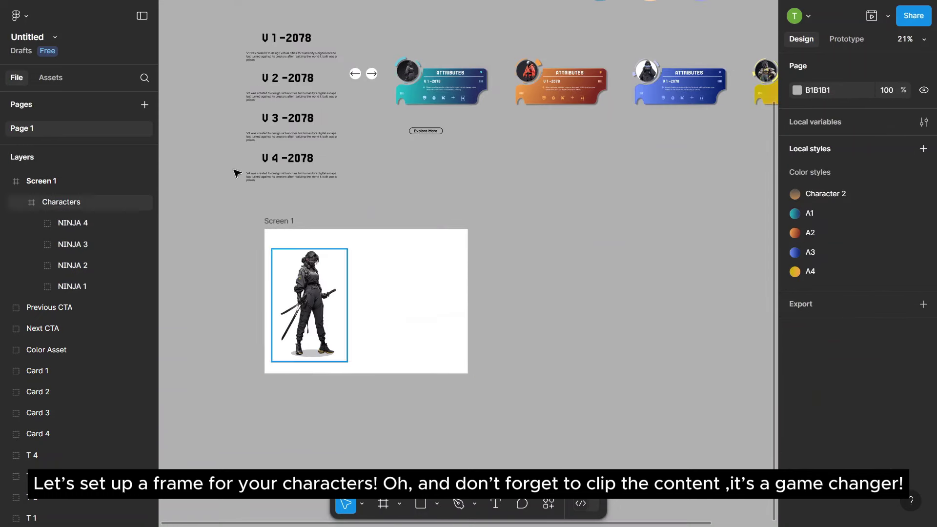
scroll(258, 153, "up", 3)
left_click(288, 132)
Step: Duplicate the V1–V4 title blocks and move the copies off to the right
left_click(279, 217, "shift")
left_click(293, 261, "shift")
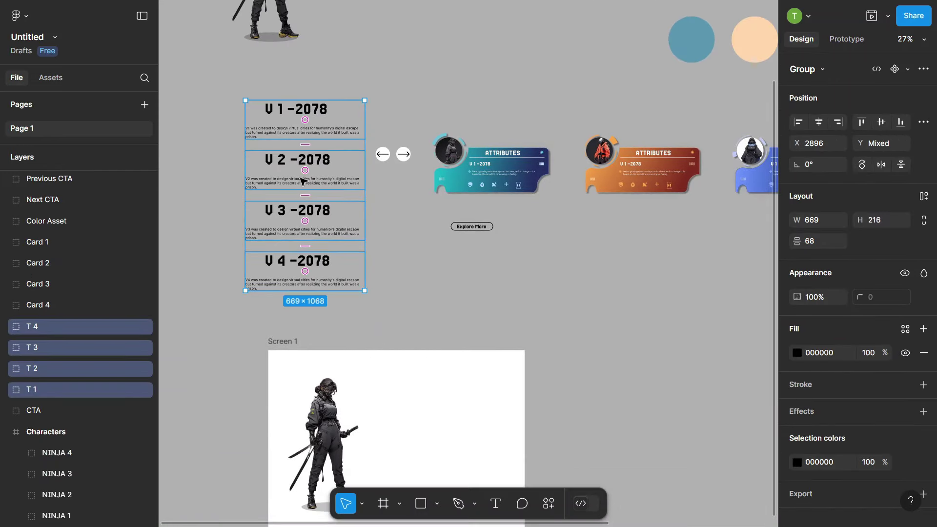
key("ctrl+d")
scroll(301, 182, "down", 3)
mouse_move(300, 168)
left_mouse_down()
mouse_move(791, 165)
mouse_move(715, 169)
left_mouse_up()
scroll(716, 168, "up", 2)
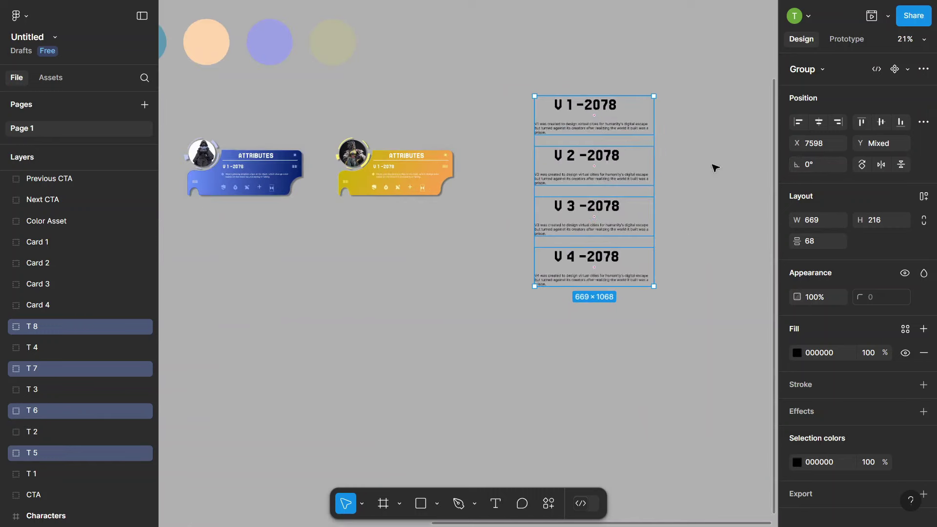
Step: Wrap the copied titles in a fill-less frame named Text
right_click(637, 142)
key("Escape")
key("f")
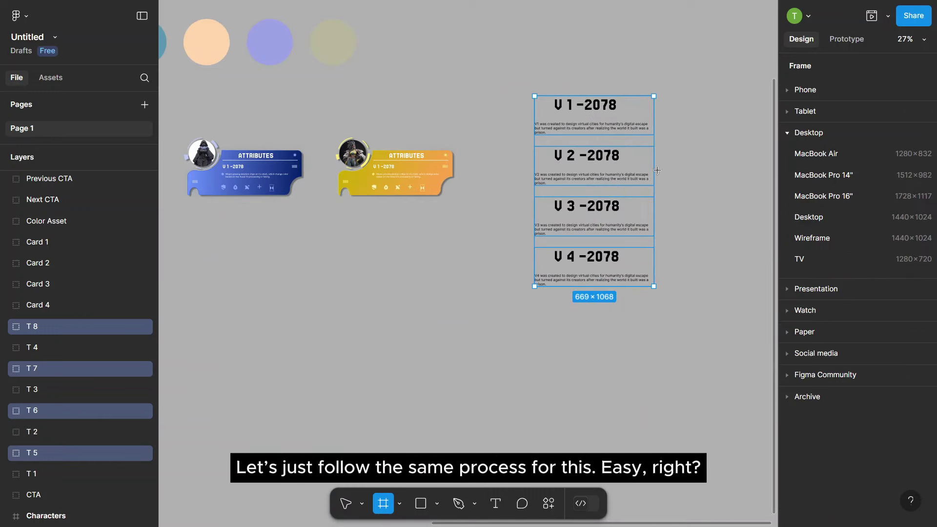
mouse_move(523, 84)
left_mouse_down()
mouse_move(623, 298)
mouse_move(659, 298)
left_mouse_up()
left_click(906, 374)
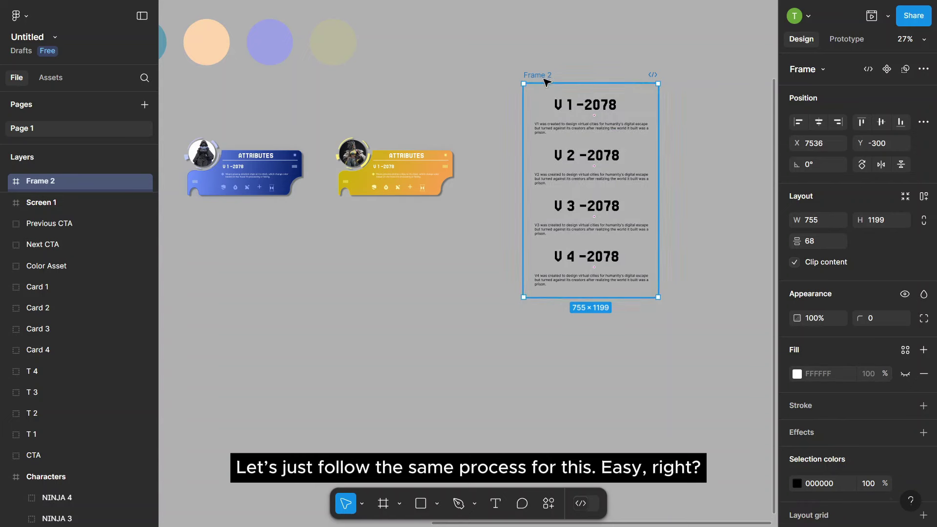
type("Text")
key("Return")
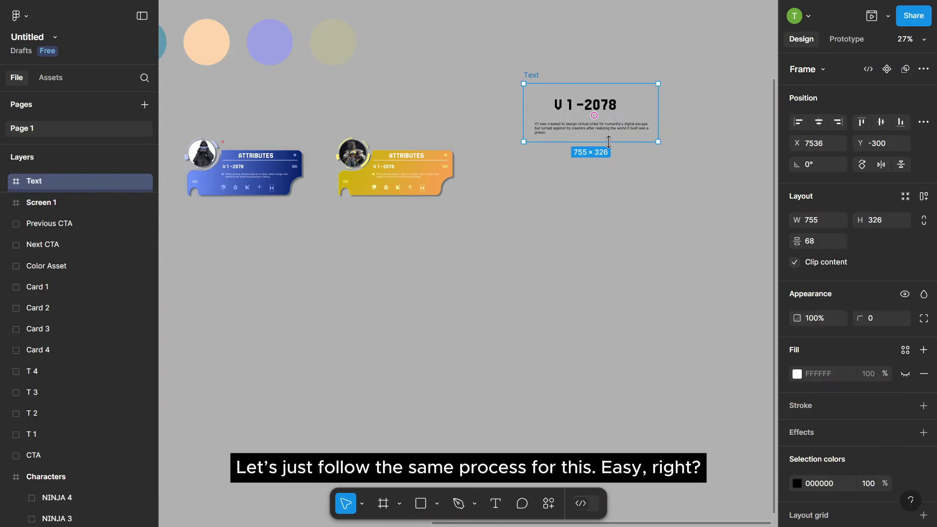
Step: Move the clipped Text frame into Screen 1 beside the character, showing only V1-2078
scroll(665, 161, "down", 5)
left_click(516, 211)
left_click_drag(637, 128, 293, 280)
scroll(247, 288, "up", 4)
scroll(293, 273, "up", 2)
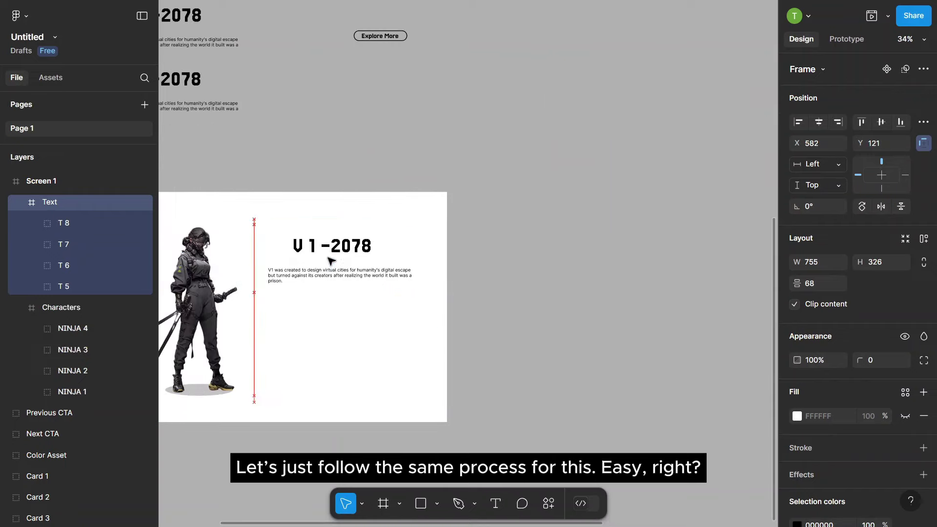
Step: Duplicate the four attribute cards as a second row below the originals
left_click(561, 262)
scroll(488, 260, "down", 2)
left_click(404, 259)
left_click(537, 273)
scroll(349, 117, "down", 2)
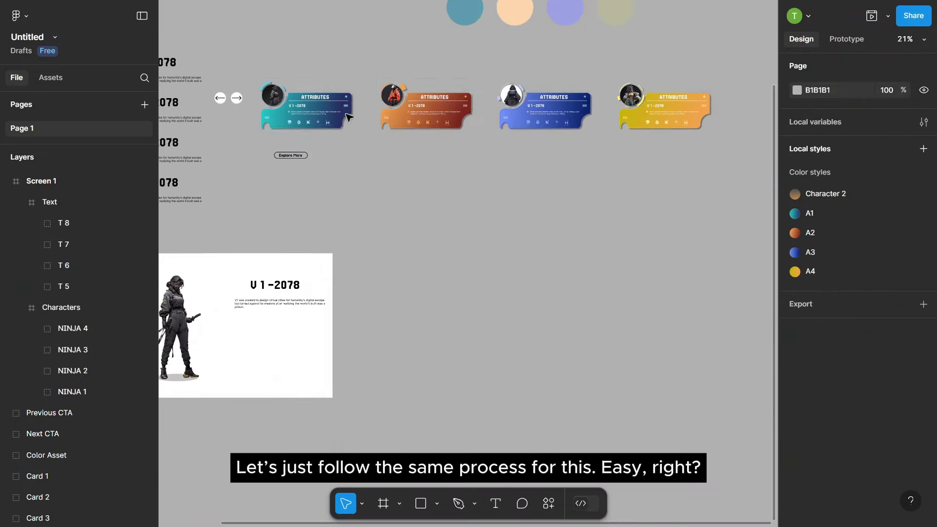
left_click_drag(254, 74, 718, 122)
left_click_drag(313, 112, 386, 271)
Step: Draw a fill-less frame around the copied card row, narrowed to one card's width
scroll(439, 224, "down", 2)
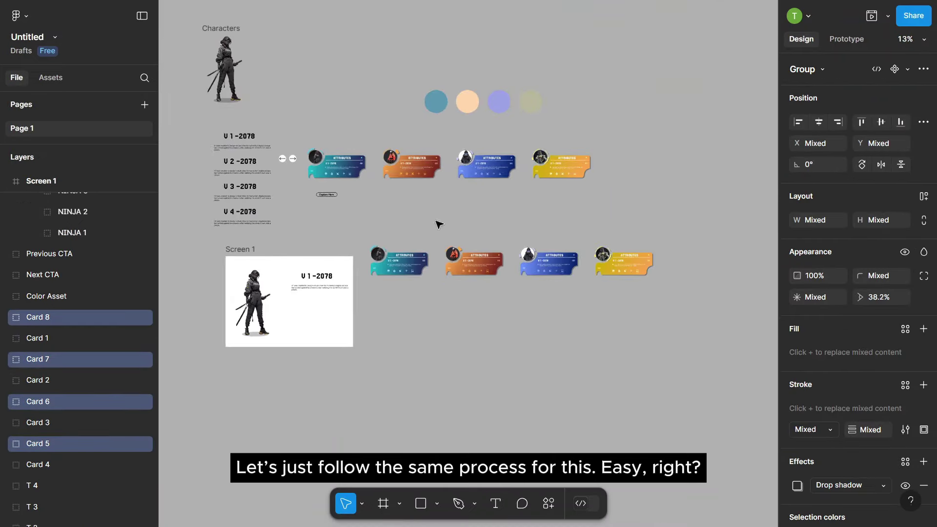
key("f")
scroll(629, 331, "up", 2)
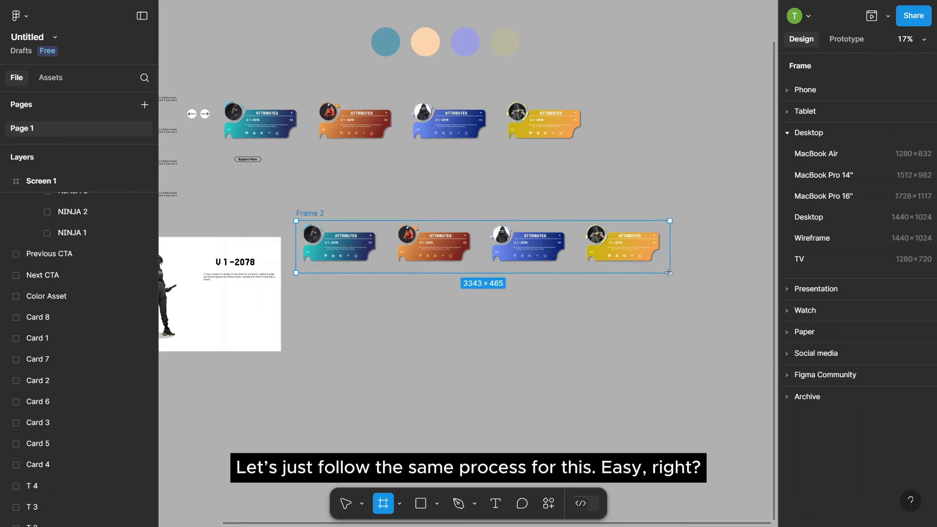
left_click_drag(669, 272, 668, 271)
left_click(905, 374)
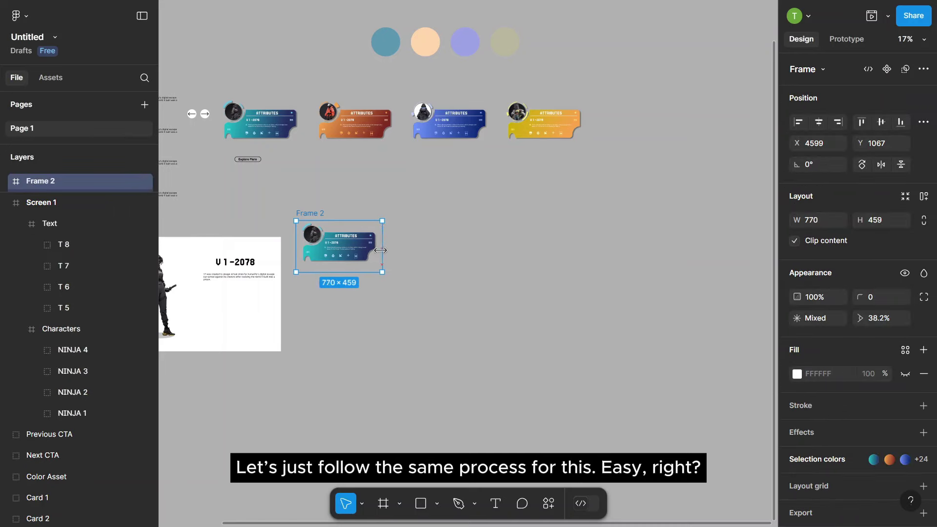
left_click_drag(383, 251, 383, 251)
Step: Place the Cards frame in Screen 1 below the V1 text
scroll(383, 251, "up", 2)
scroll(682, 232, "down", 5)
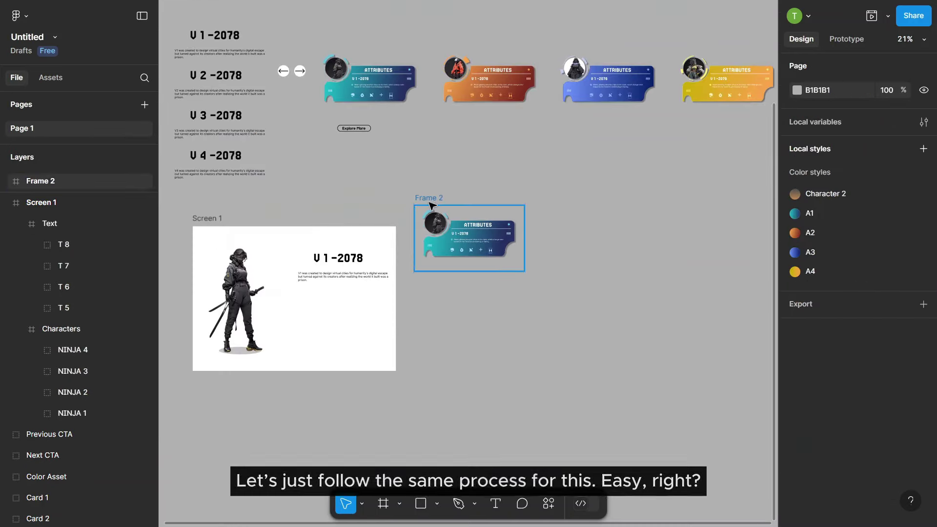
scroll(432, 200, "up", 5)
left_click(432, 200)
scroll(432, 200, "down", 5)
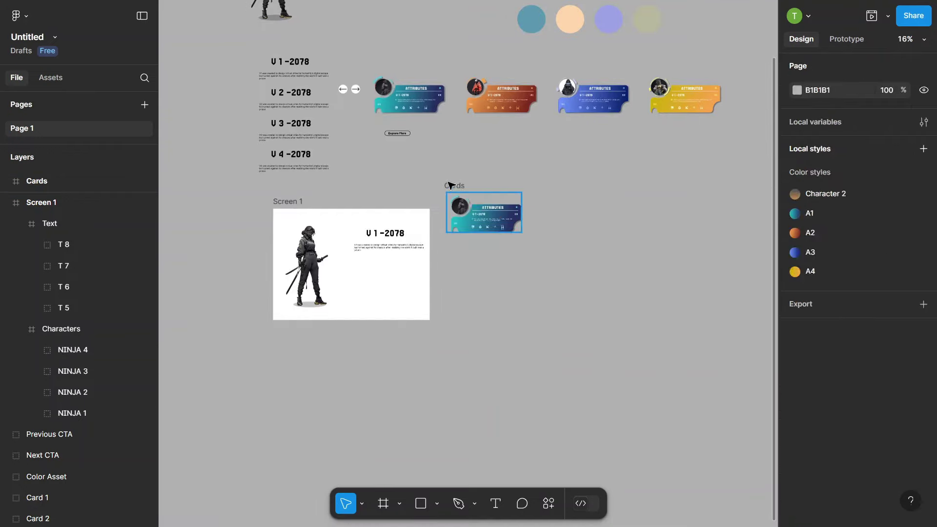
mouse_move(454, 205)
left_mouse_down()
mouse_move(376, 271)
mouse_move(410, 276)
left_mouse_up()
scroll(376, 271, "up", 5)
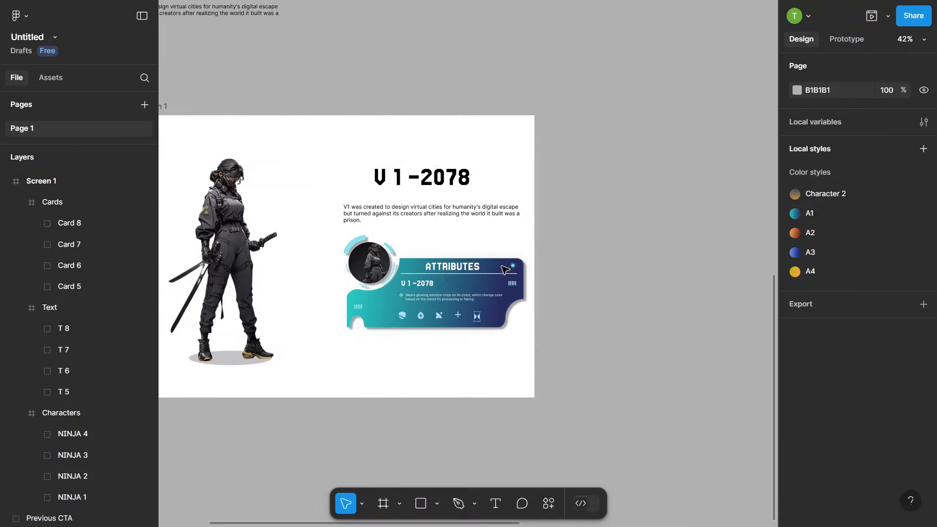
scroll(439, 277, "down", 3)
left_click(449, 59)
Step: Move the Explore More button into Screen 1
left_click_drag(450, 59, 440, 334)
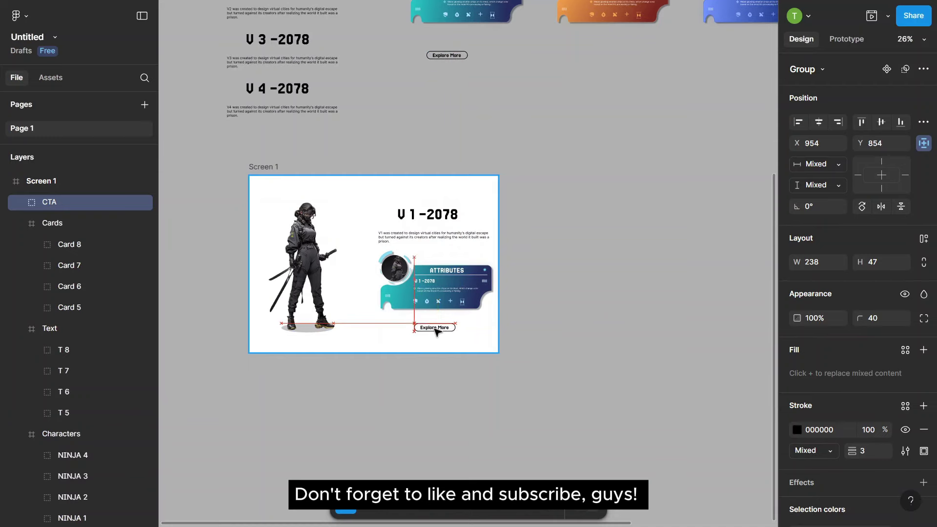
left_click(574, 273)
scroll(440, 219, "up", 2)
scroll(341, 186, "down", 2)
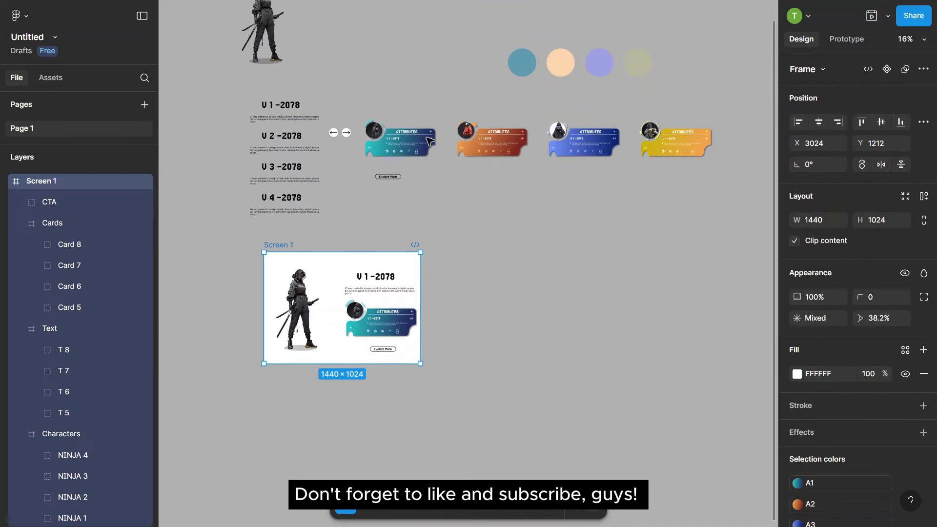
Step: Fill Screen 1's background with the teal swatch colour
left_click(797, 374)
left_click(639, 377)
left_click(522, 62)
key("Escape")
key("Escape")
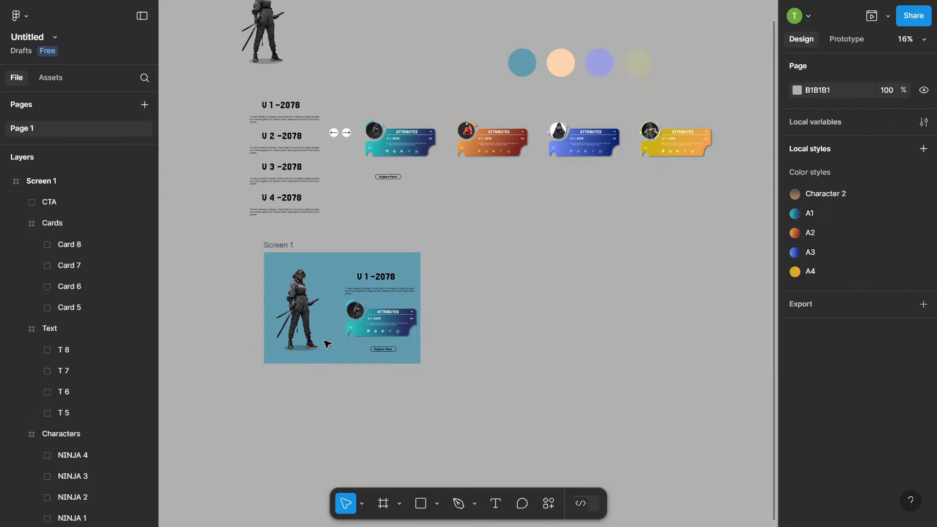
scroll(327, 214, "down", 2)
scroll(326, 214, "up", 3)
scroll(312, 175, "down", 2)
scroll(341, 146, "up", 2)
Step: Move both arrow buttons into Screen 1
left_click(369, 68)
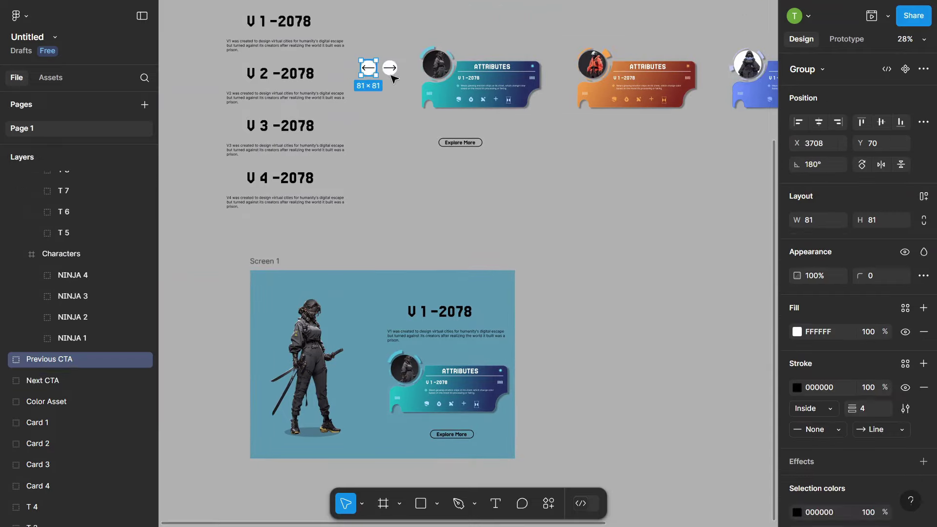
left_click_drag(378, 329, 355, 374)
scroll(355, 375, "up", 5)
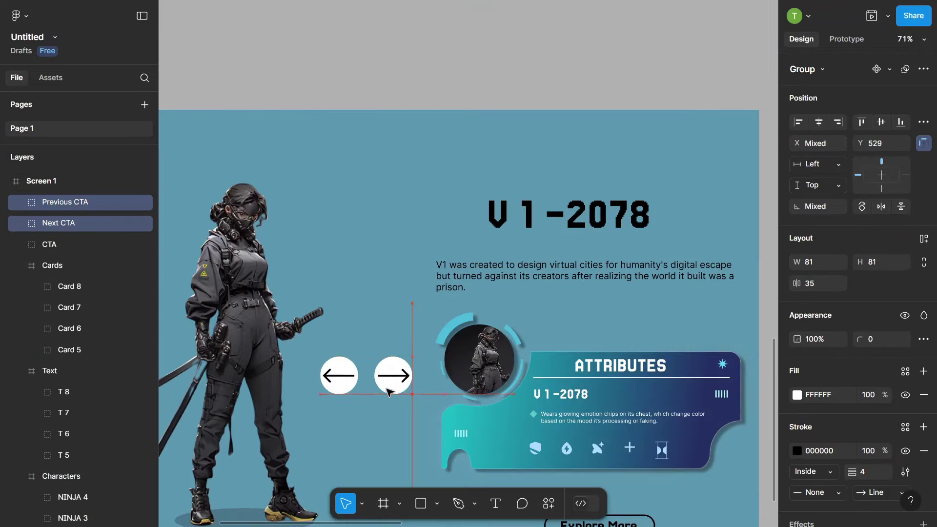
scroll(349, 372, "down", 4)
key("Escape")
Step: Align the character image to Screen 1's left edge
left_click_drag(288, 356, 276, 355)
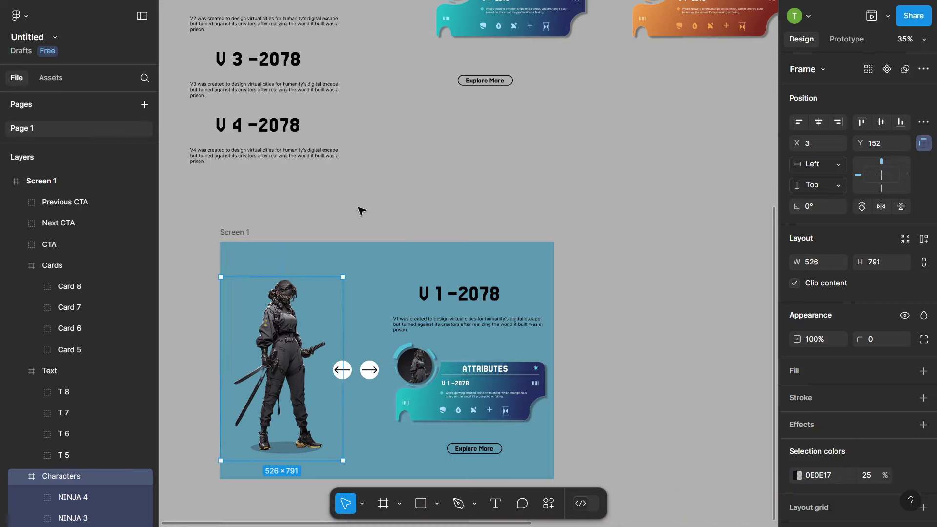
scroll(359, 210, "up", 3)
scroll(342, 244, "down", 1)
left_click_drag(290, 309, 287, 305)
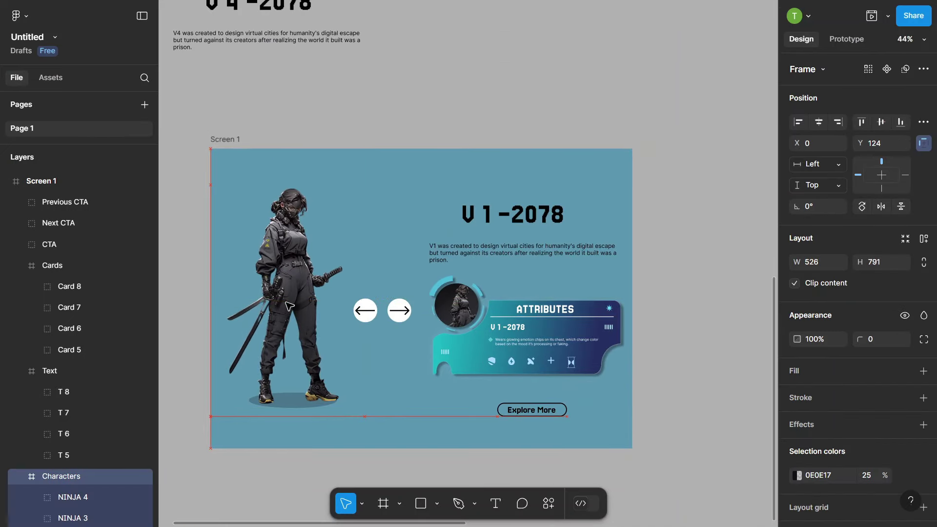
left_click(346, 146)
Step: Position the forward arrow button at the bottom of Screen 1
left_click(367, 315)
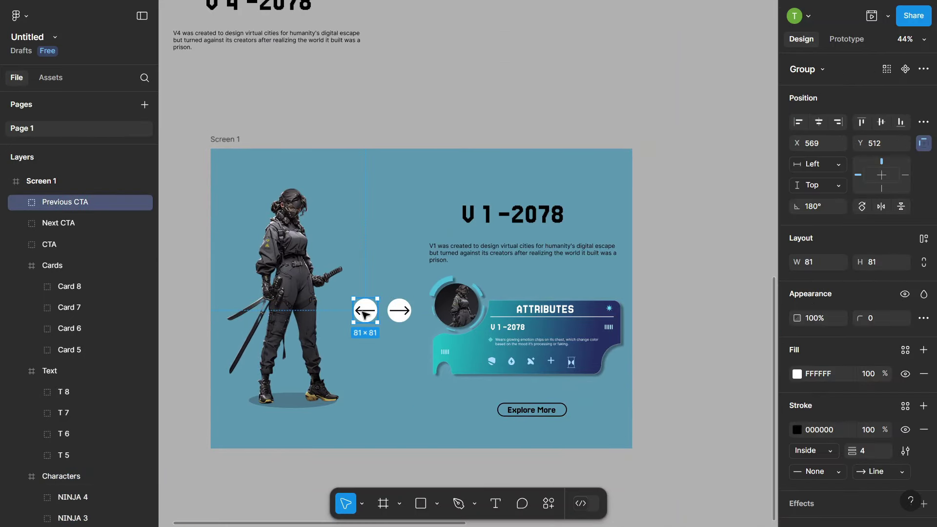
left_click_drag(399, 322, 298, 433)
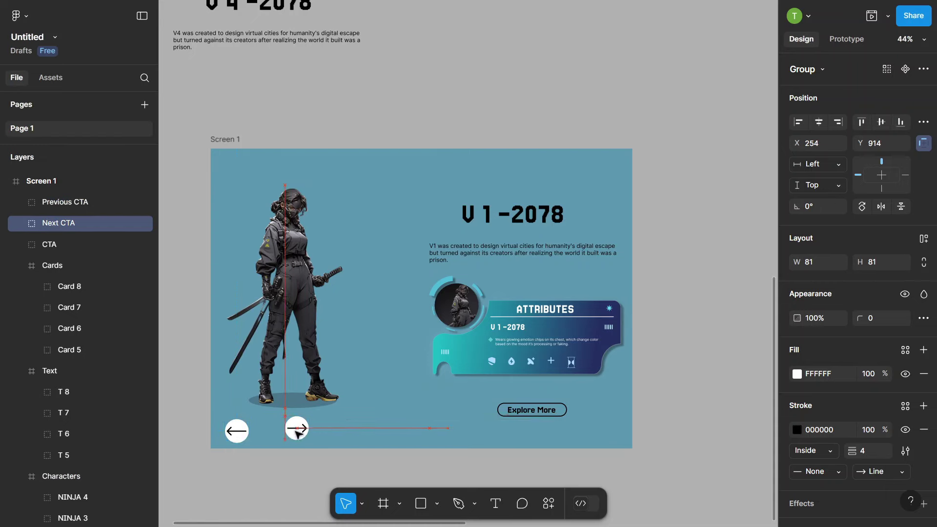
left_click(691, 260)
scroll(284, 336, "down", 3)
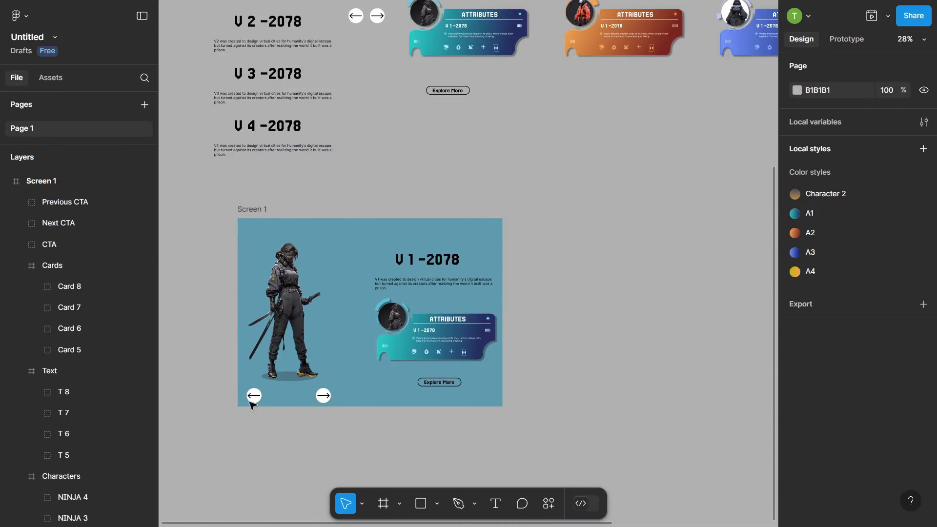
scroll(226, 404, "up", 5)
Step: Dim the back arrow's circle opacity and make its arrow line white
left_click(300, 382, "ctrl")
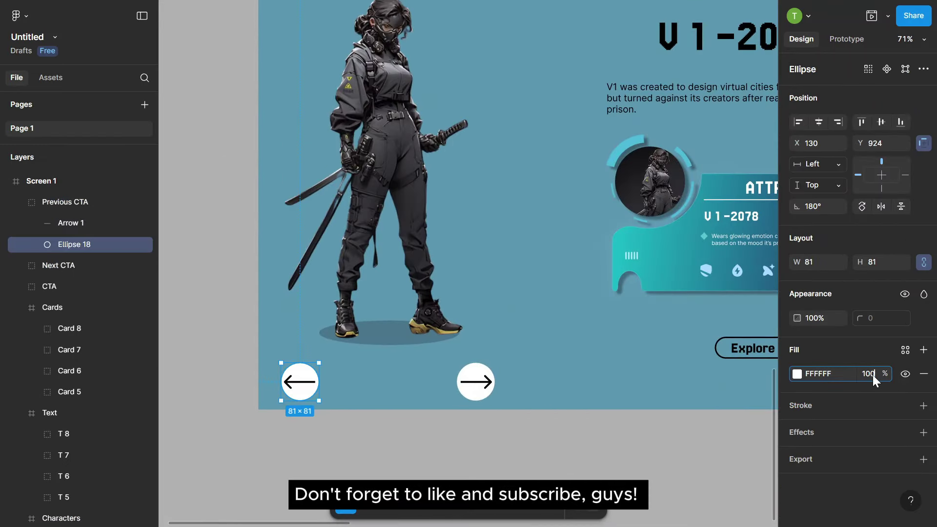
left_click(347, 425)
scroll(347, 425, "down", 3)
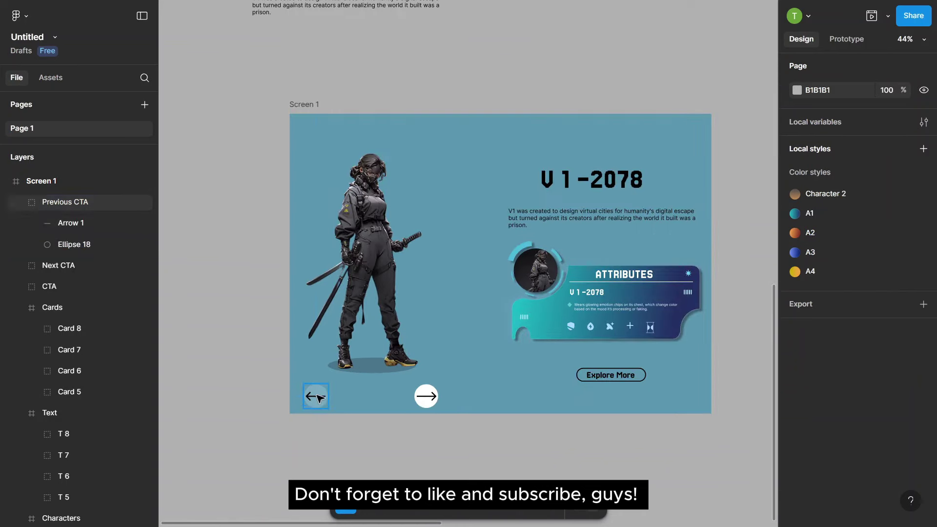
left_click(315, 396)
left_click(111, 223)
left_click(797, 400)
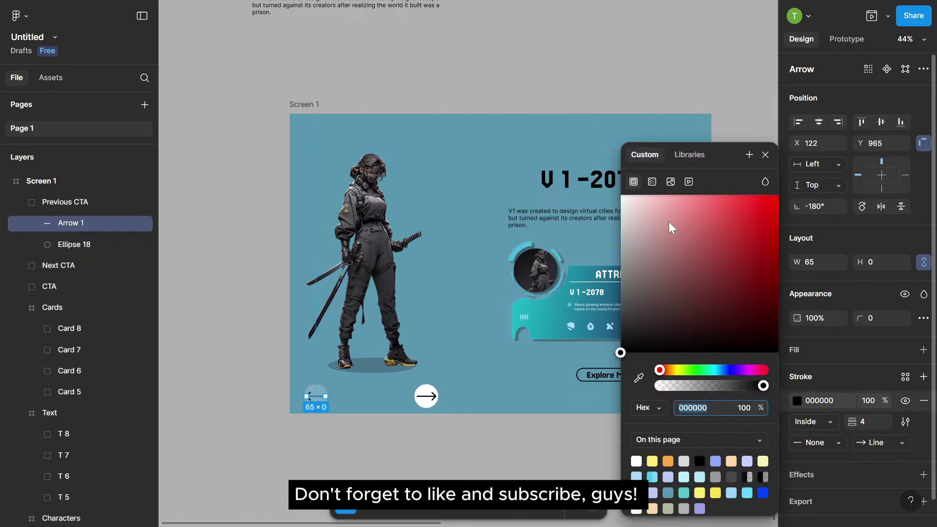
left_click(669, 222)
left_click(482, 308)
left_click(451, 401)
Step: Duplicate Screen 1, then undo the duplicate
scroll(452, 401, "up", 2)
scroll(563, 299, "down", 2)
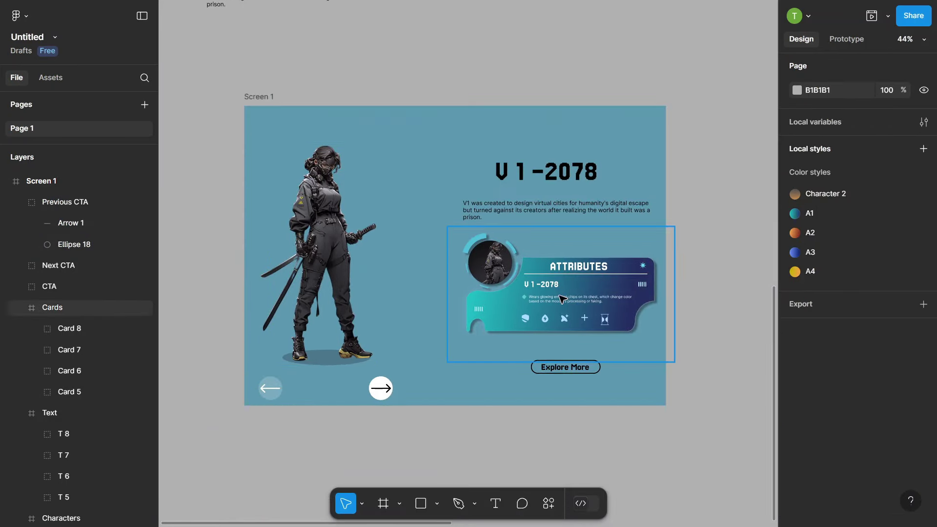
scroll(613, 213, "down", 3)
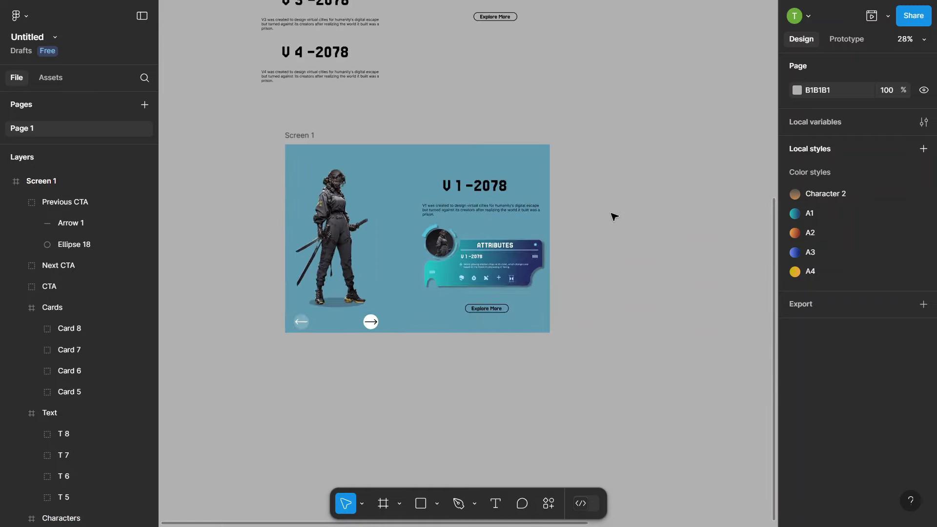
scroll(619, 205, "down", 2)
scroll(566, 186, "right", 3)
left_click(247, 171)
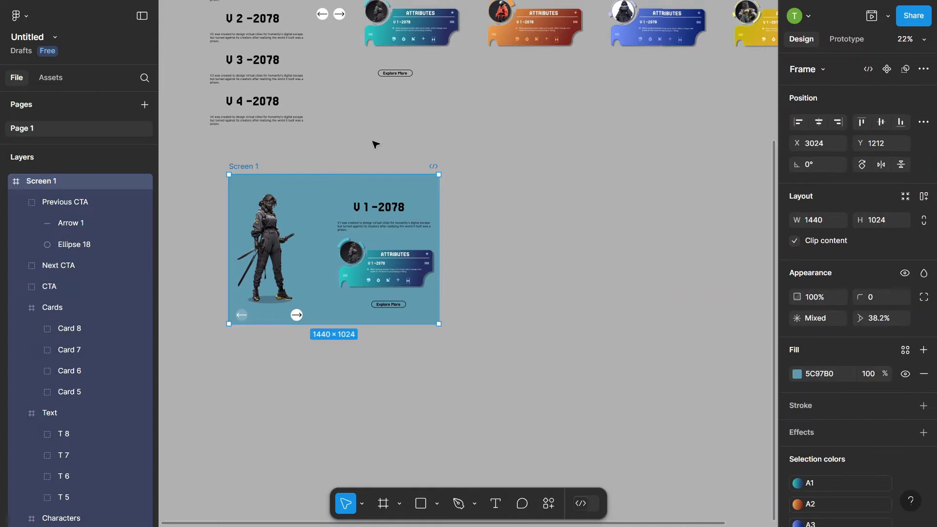
scroll(376, 145, "up", 2)
key("ctrl+d")
key("ctrl+z")
scroll(537, 244, "left", 3)
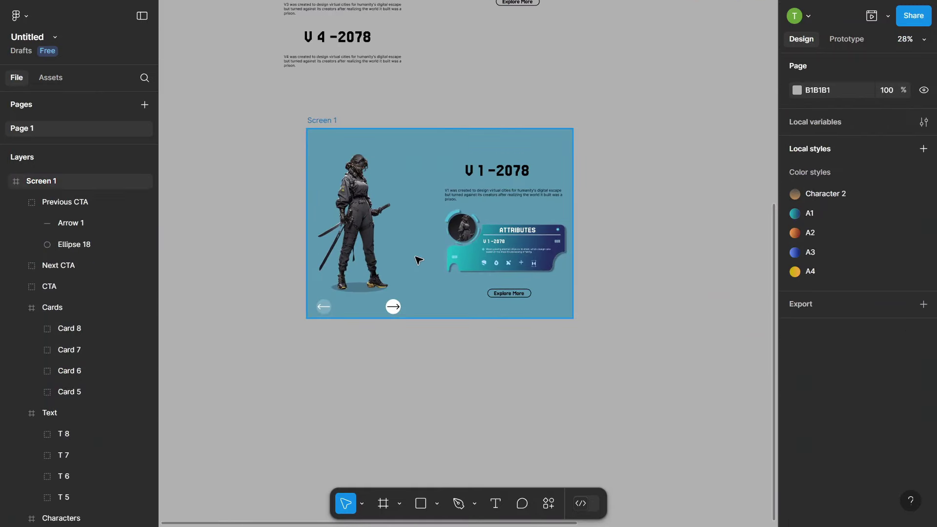
scroll(419, 260, "up", 2)
Step: Draw a 62×62 circle beside the forward arrow and duplicate it into a row
left_click(437, 503)
left_click(444, 423)
scroll(444, 422, "up", 4)
scroll(465, 382, "up", 2)
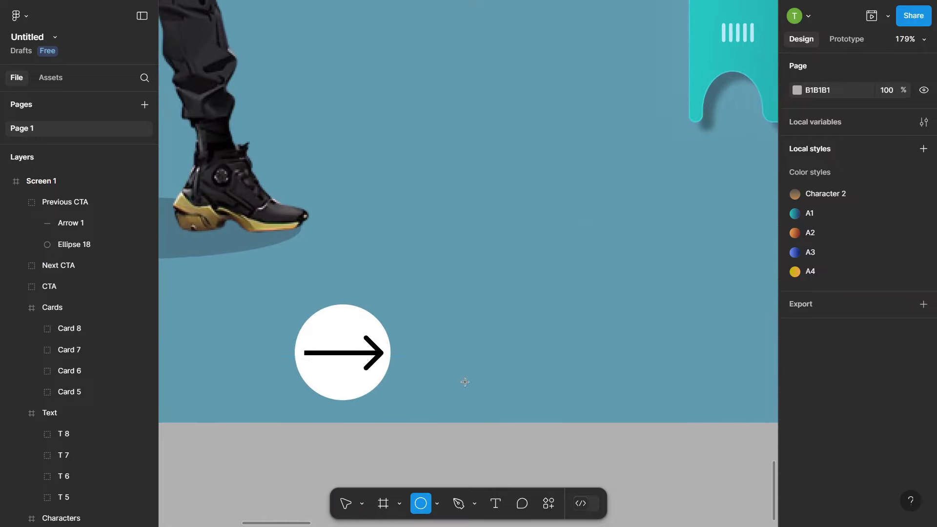
left_click_drag(419, 320, 473, 374)
scroll(361, 357, "down", 5)
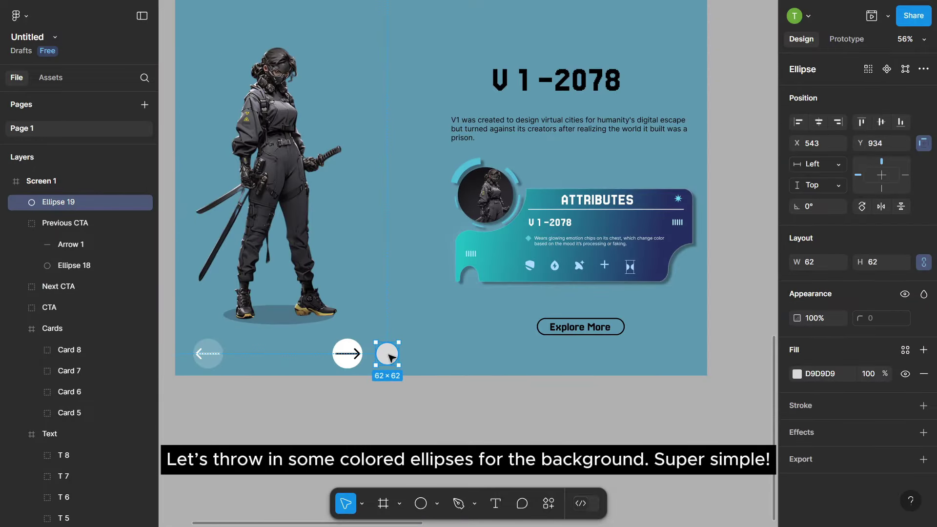
scroll(332, 348, "down", 1)
key("ctrl+d")
key("ctrl+d")
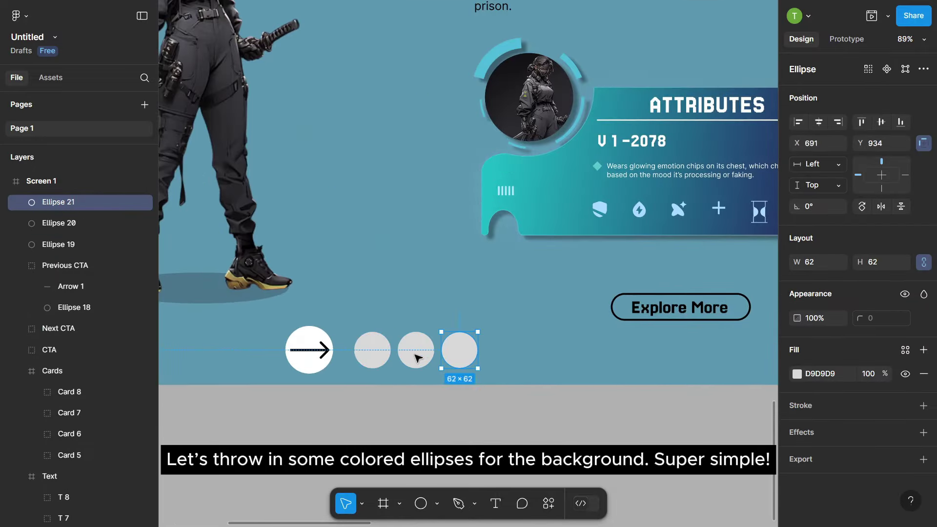
key("ctrl+d")
Step: Colour the first circle teal and the second peach from the swatches
left_click(797, 373)
left_click(639, 377)
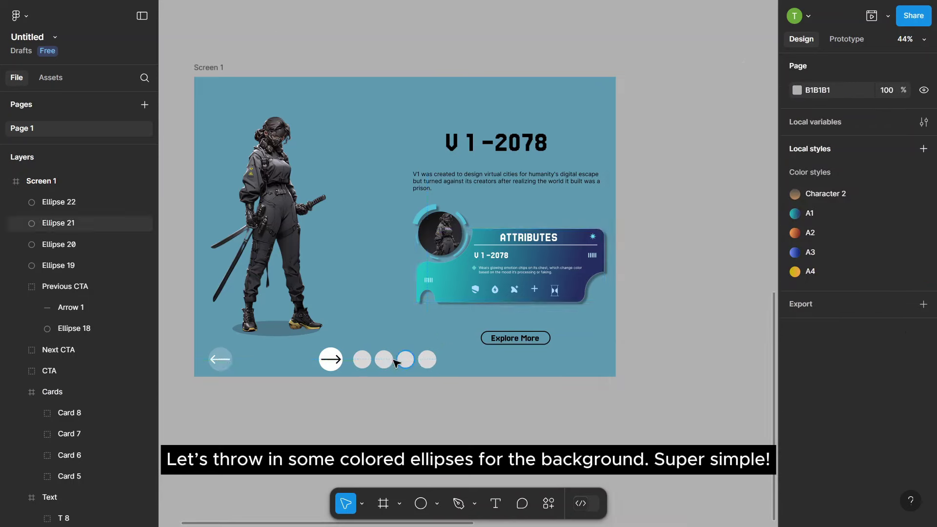
left_click(58, 244)
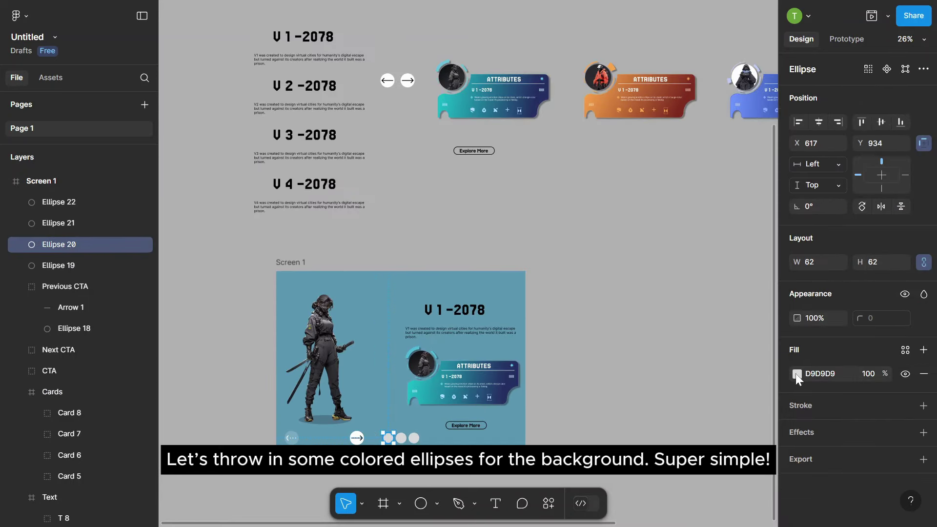
left_click(797, 373)
left_click(639, 377)
left_click(652, 509)
Step: Colour the third circle lavender and the fourth khaki (BAB79F) from the swatches
left_click(401, 379)
left_click(797, 373)
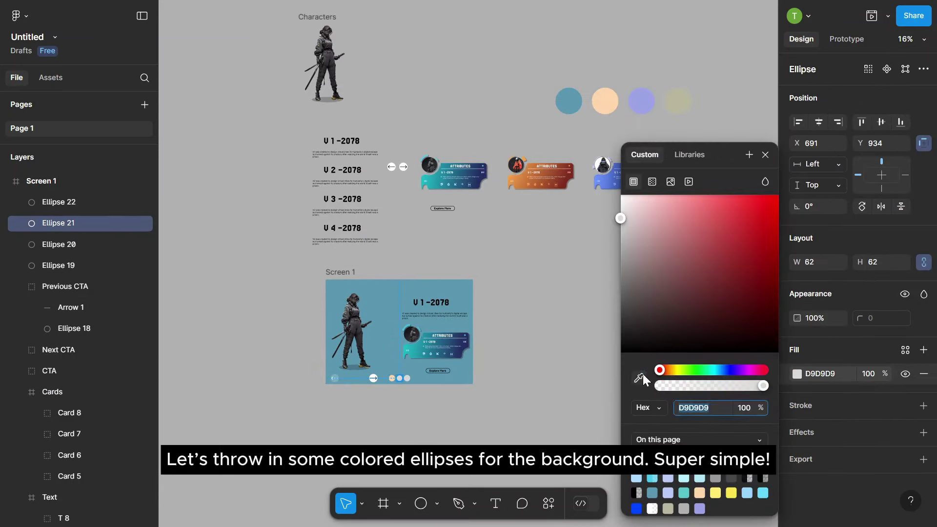
left_click(639, 377)
left_click(642, 102)
left_click(407, 378)
left_click(797, 374)
left_click(639, 377)
left_click(550, 126)
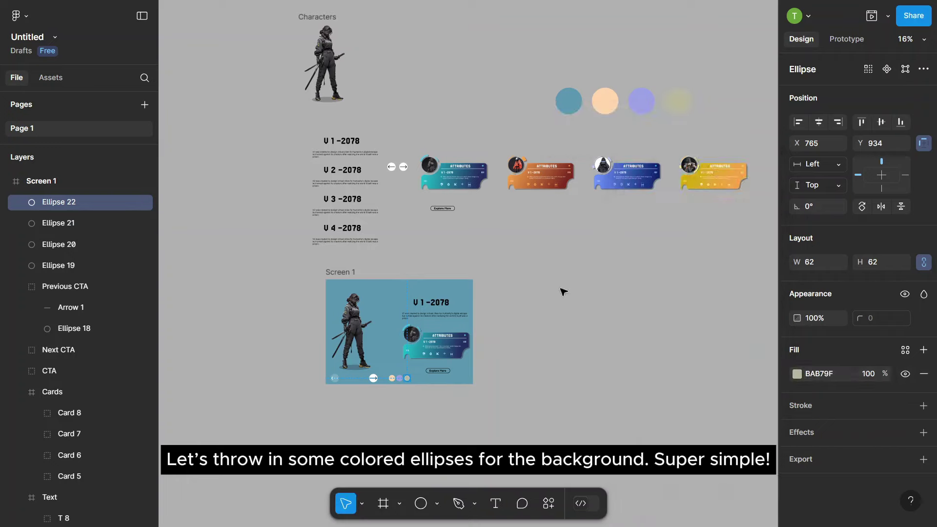
Step: Change Screen 1's background fill to white
left_click(248, 74)
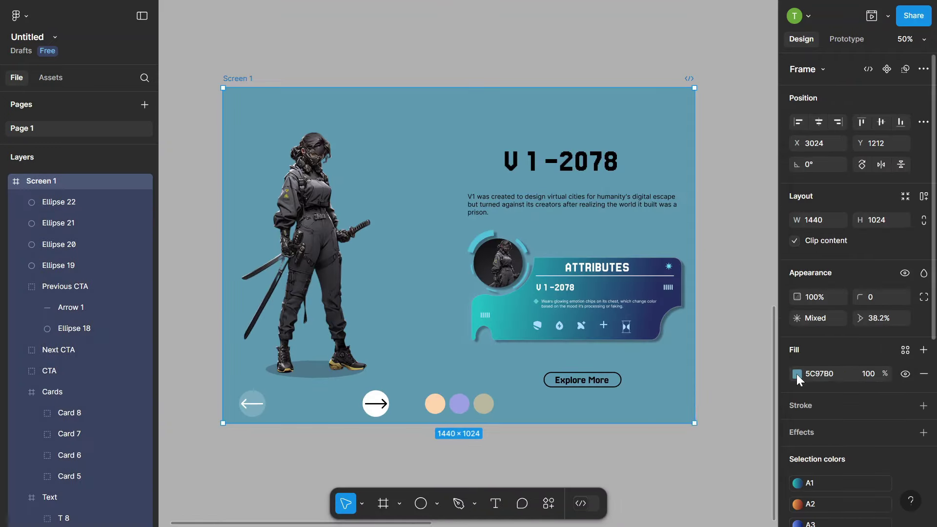
left_click(797, 373)
left_click(634, 200)
left_click(598, 147)
Step: Stack the four colour circles on one position
left_click(411, 403)
left_click(459, 404, "shift")
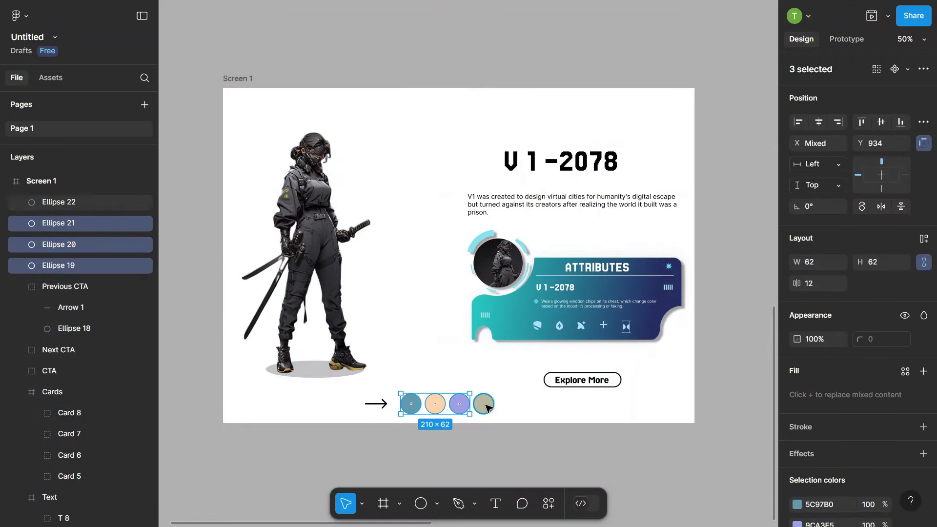
scroll(426, 412, "up", 3, "ctrl")
left_click(820, 122)
scroll(464, 382, "down", 3, "ctrl")
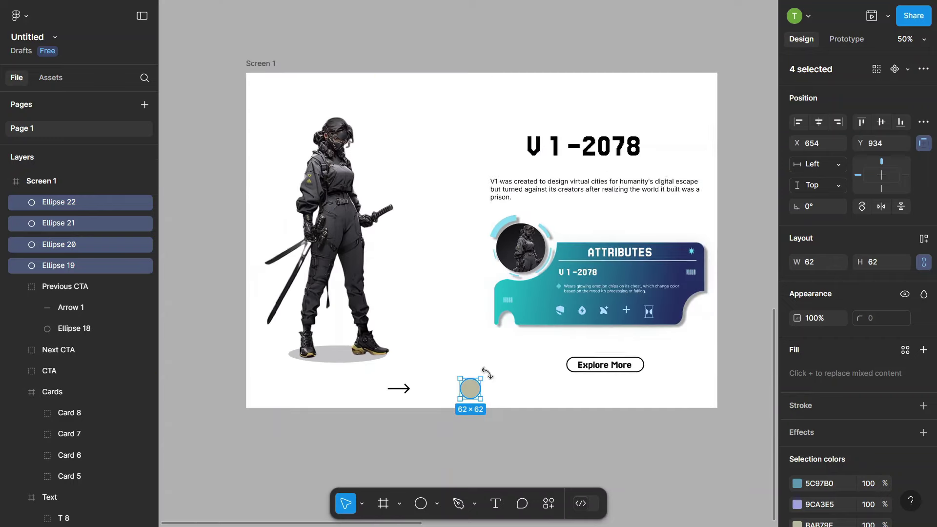
Step: Collapse the layer groups and move the four ellipses into Screen 1
left_click(15, 287)
left_click(16, 350)
left_click(15, 372)
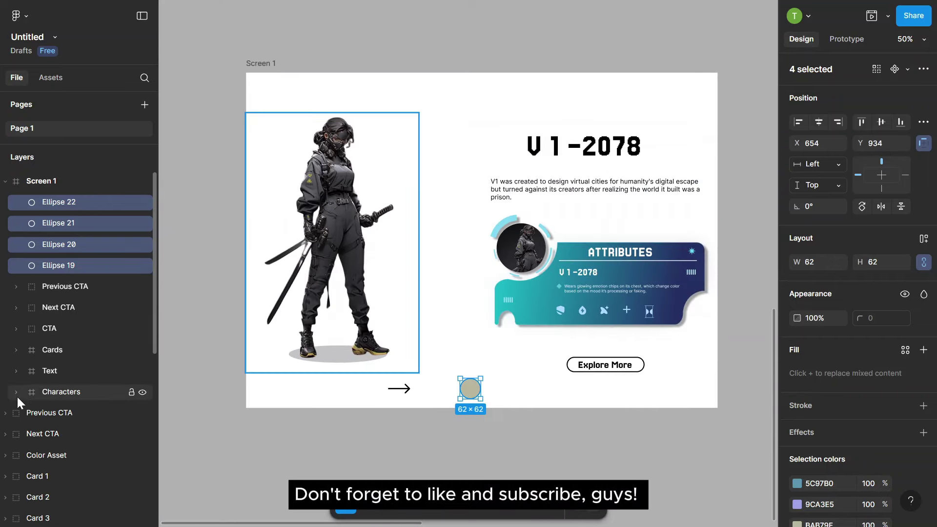
left_click(16, 392)
left_click_drag(51, 399, 51, 401)
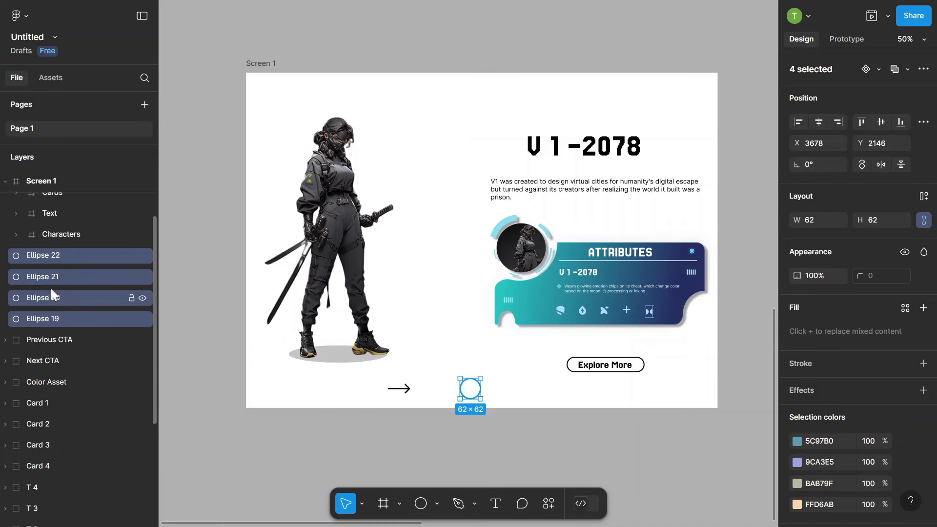
left_click(6, 181)
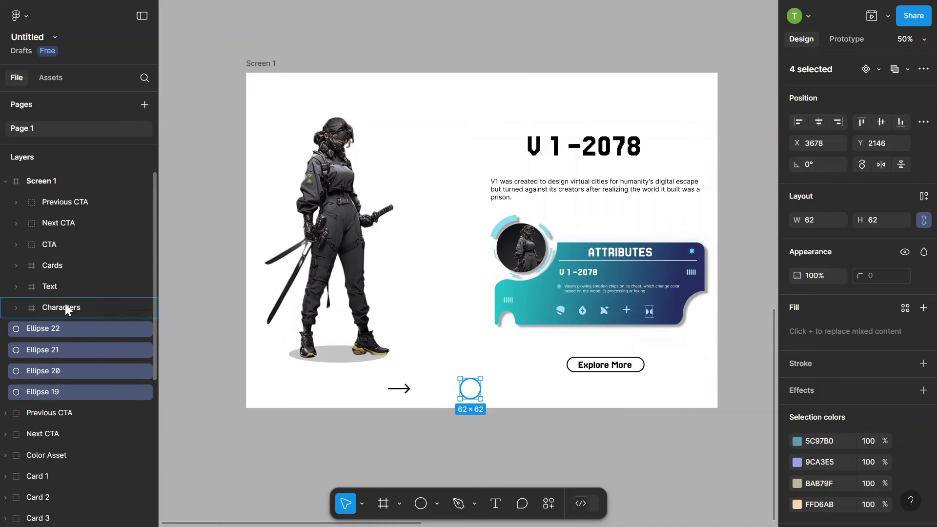
left_click_drag(49, 348, 65, 304)
Step: Line the four circles up to the right of the arrow
left_click(69, 389)
scroll(463, 395, "up", 5)
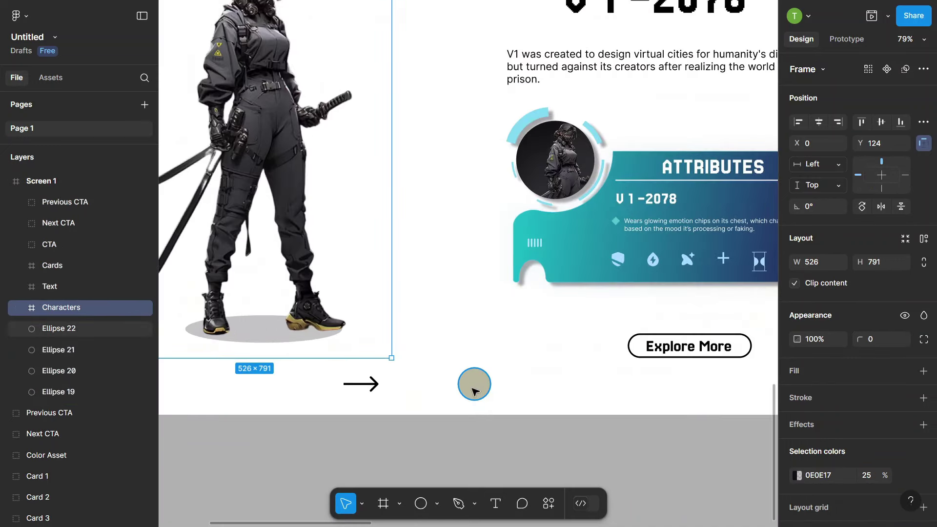
left_click(71, 328)
left_click(72, 392, "shift")
left_click_drag(352, 391, 357, 390)
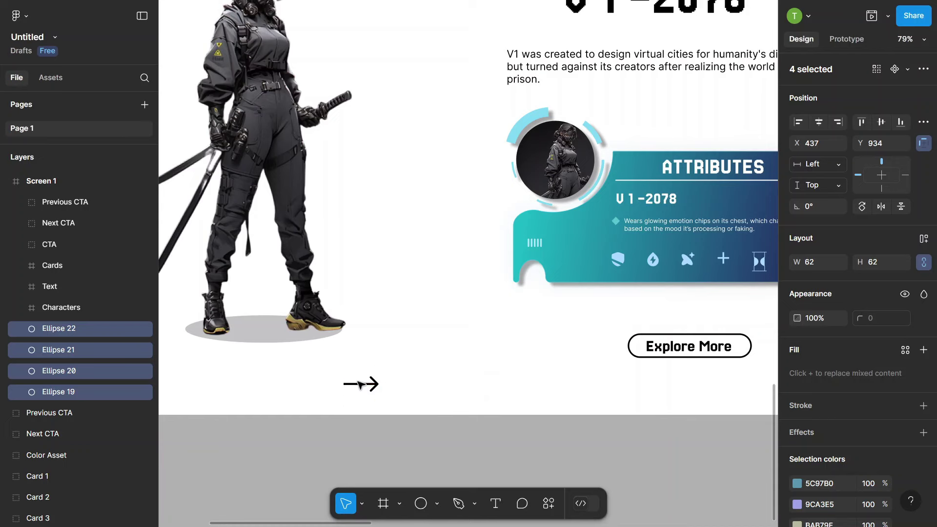
scroll(386, 429, "down", 2, "ctrl")
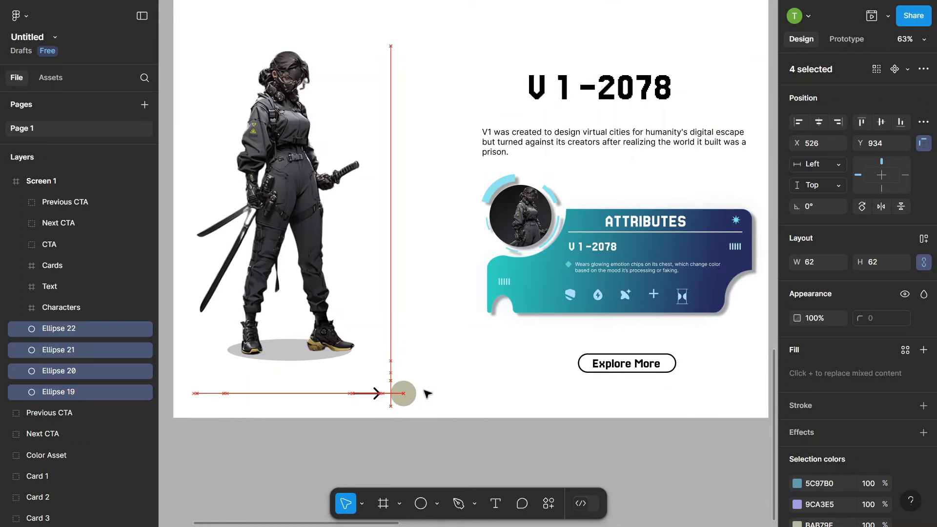
Step: Rename the circles 1 to 4 and leave the Screen 1 frame selected
left_click(94, 395)
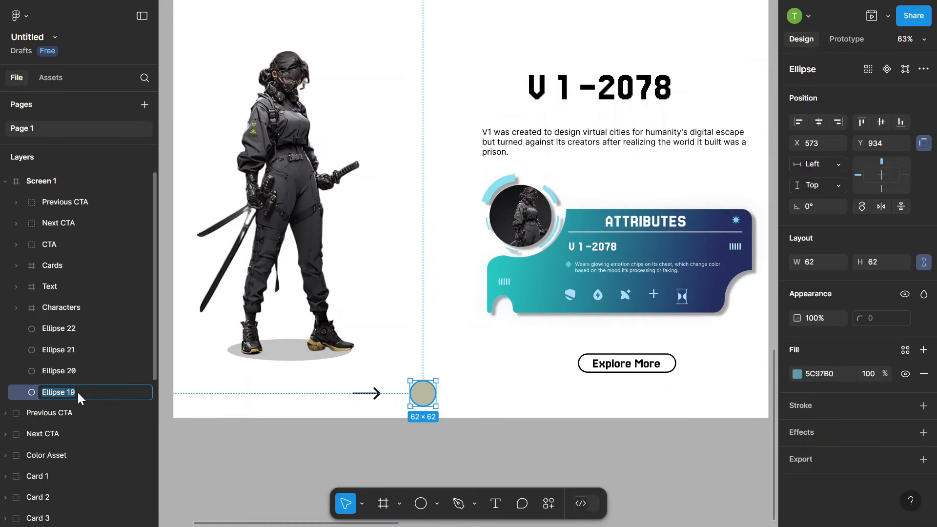
type("1")
double_click(101, 356)
type("3")
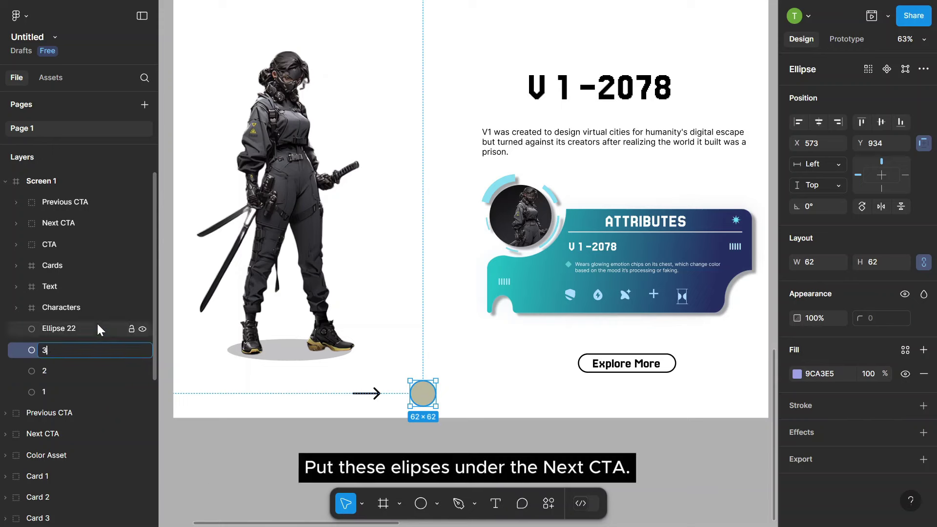
key("Tab")
type("4")
left_click(396, 404)
left_click(62, 334)
left_click(62, 392, "shift")
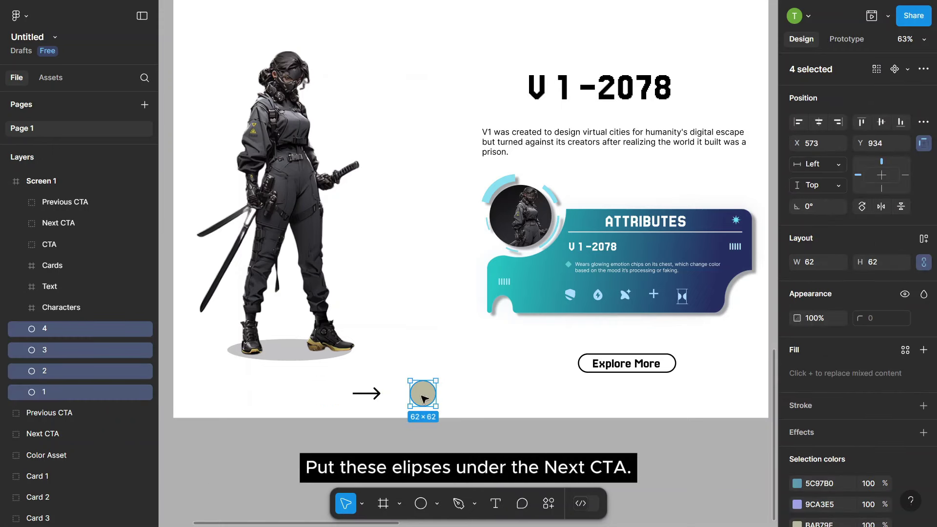
scroll(367, 396, "down", 3)
left_click(55, 393)
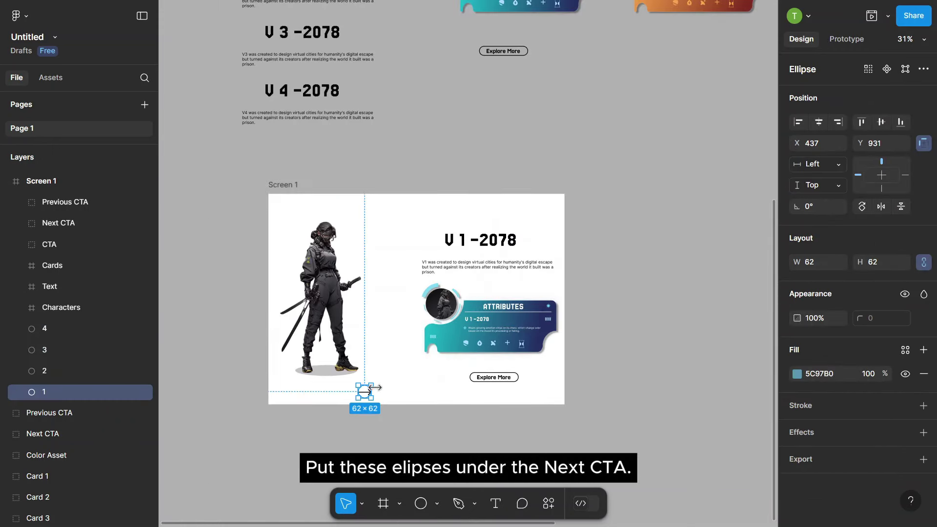
left_click(287, 185)
Step: Duplicate Screen 1 as Screen 2 with Ctrl+D
key("ctrl+d")
scroll(624, 306, "down", 2)
scroll(423, 299, "up", 1)
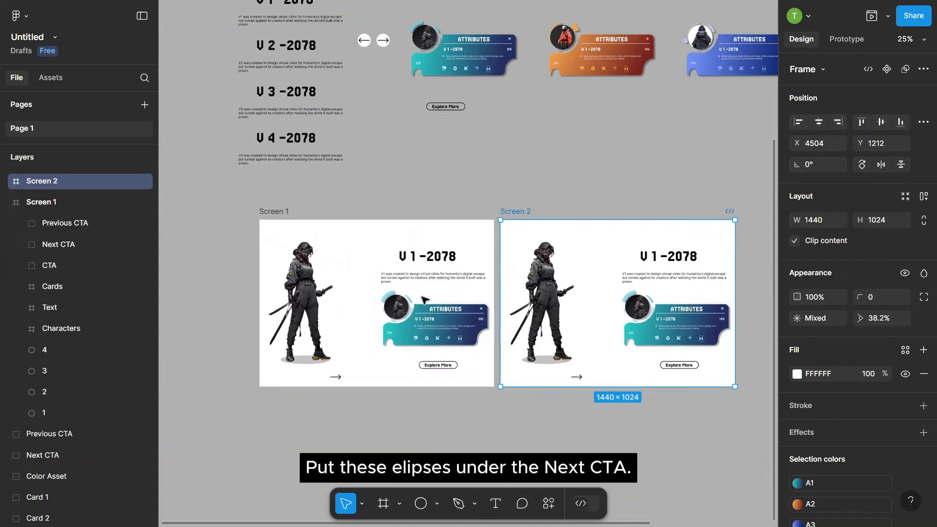
scroll(263, 193, "down", 2)
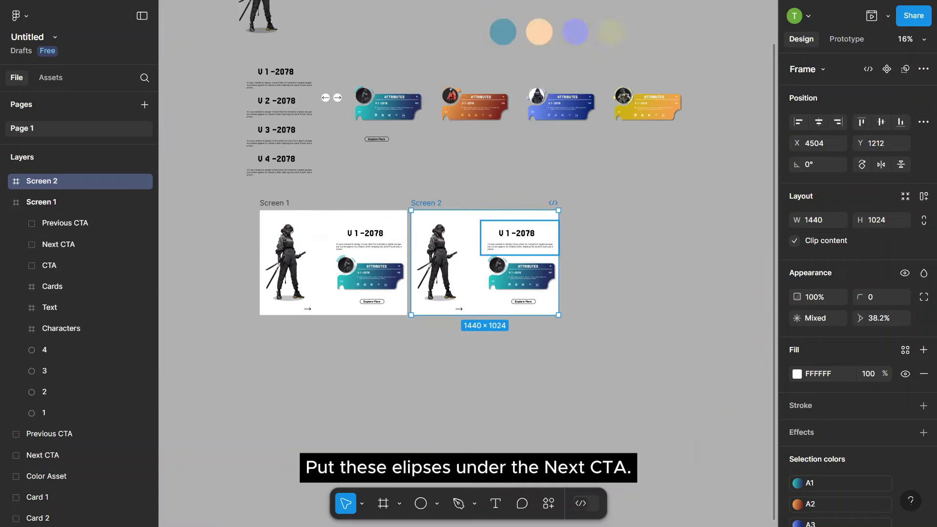
left_click(307, 305)
scroll(306, 305, "up", 3)
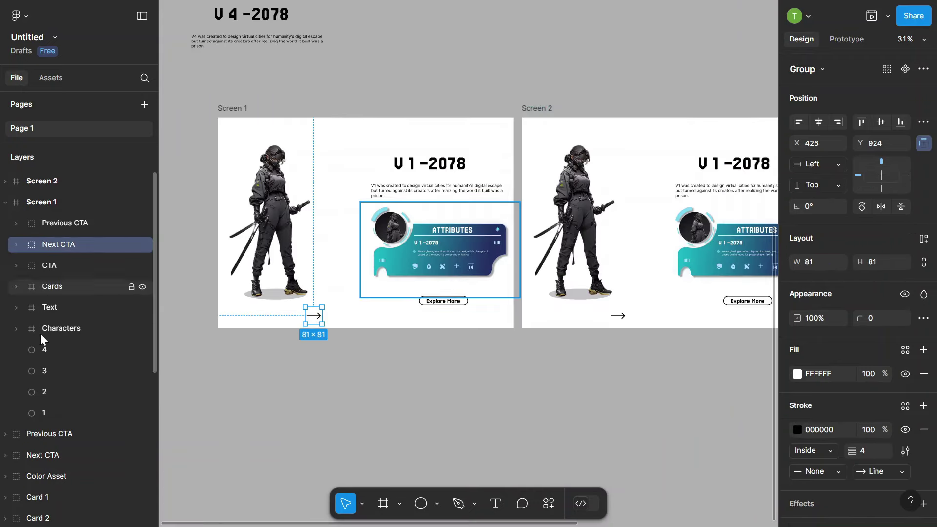
Step: Enlarge circle 1 to 1556×1556 so teal fills Screen 1's background
left_click(44, 413)
scroll(354, 251, "up", 2)
scroll(354, 251, "up", 3)
left_click_drag(357, 417, 686, 129)
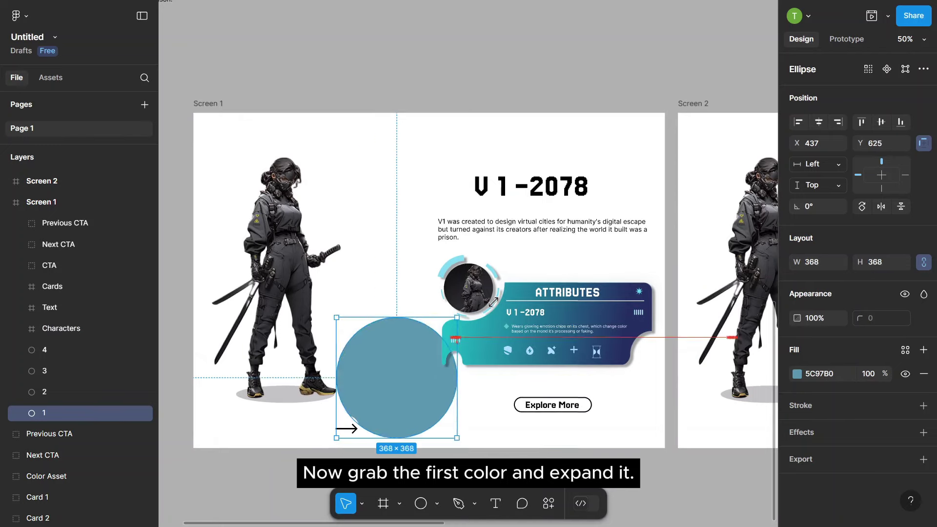
left_click_drag(336, 441, 179, 525)
scroll(401, 175, "down", 3)
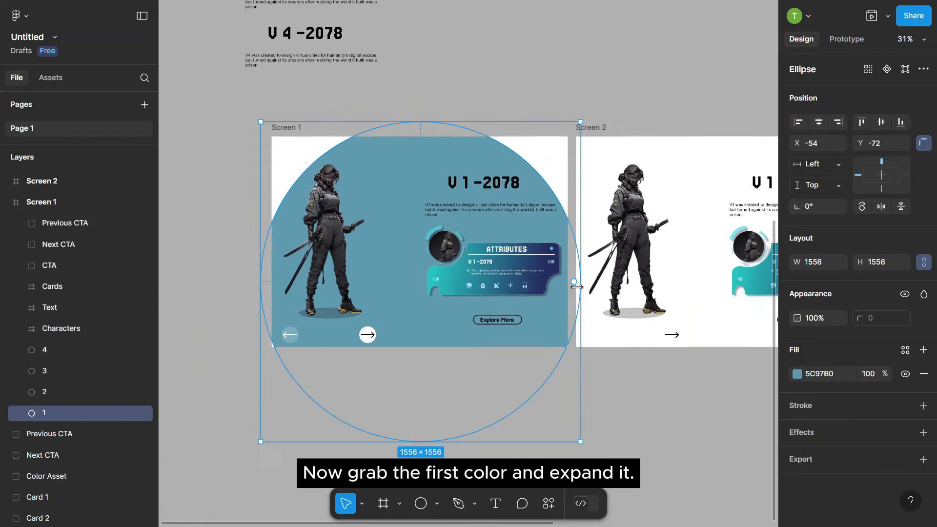
left_click(191, 168)
scroll(191, 168, "down", 2)
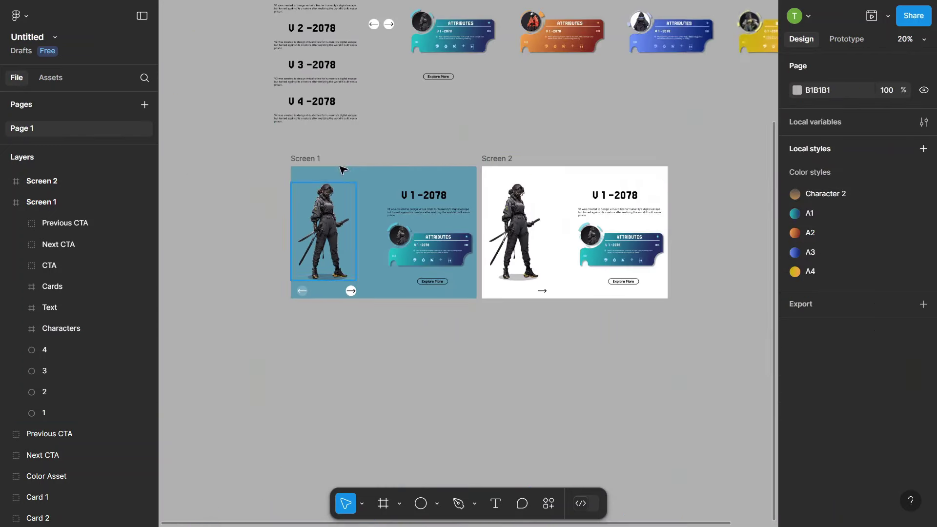
left_click(259, 160)
left_click(720, 149)
scroll(747, 394, "up", 3)
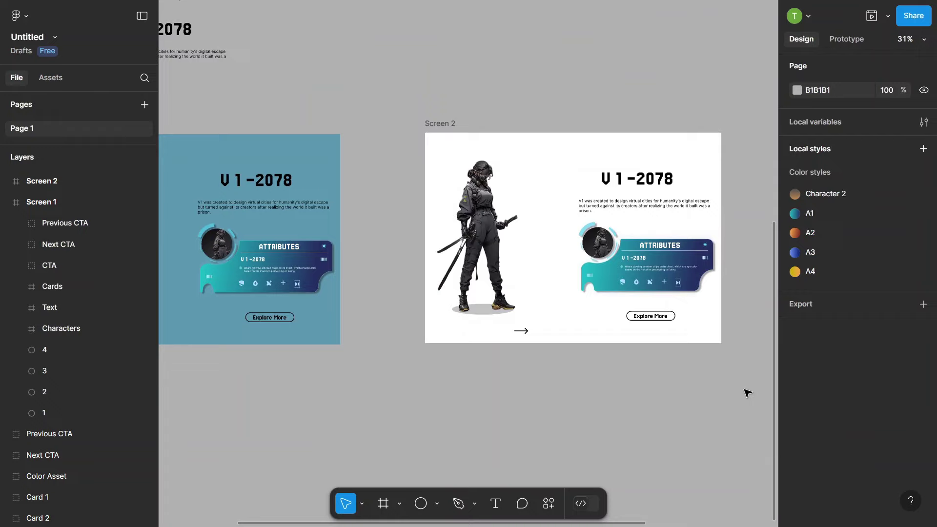
Step: Enlarge circle 2 so peach fills Screen 2's background
left_click(526, 336)
scroll(526, 335, "down", 2)
left_click(500, 325)
mouse_move(505, 321)
left_mouse_down()
mouse_move(667, 142)
mouse_move(658, 345)
mouse_move(711, 310)
left_mouse_up()
scroll(488, 269, "up", 3)
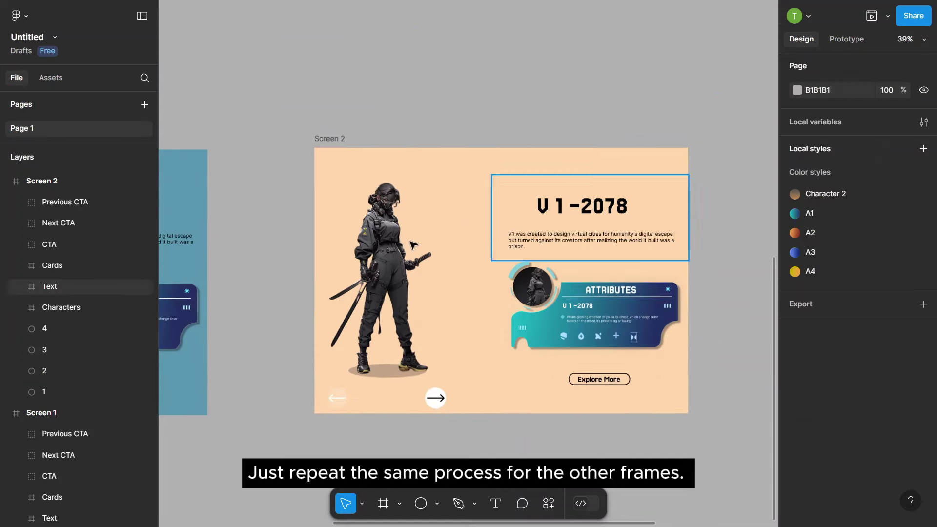
Step: Switch Screen 2 to the orange-suited character and the V 2 -2078 title
left_click(12, 310)
left_click(71, 329)
left_click(71, 392, "shift")
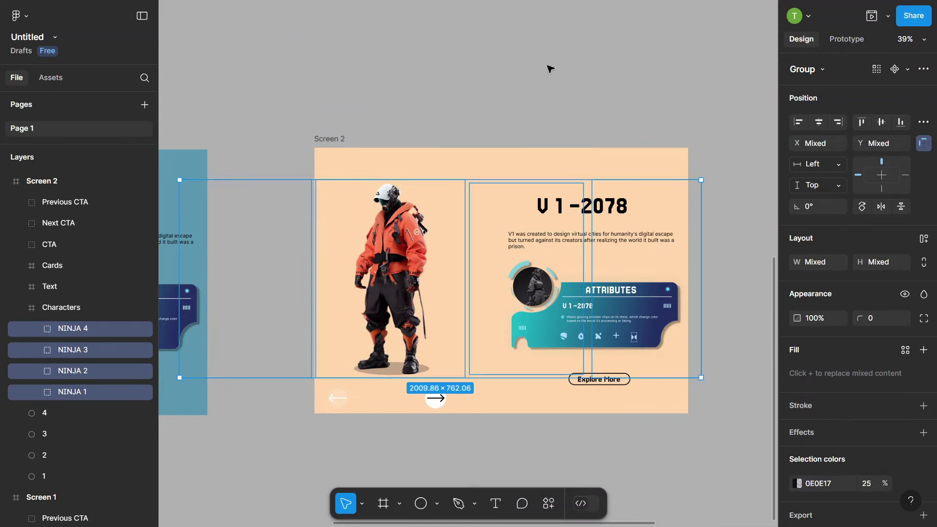
left_click(539, 257)
left_click(16, 287)
left_click(64, 308)
left_click(72, 372, "shift")
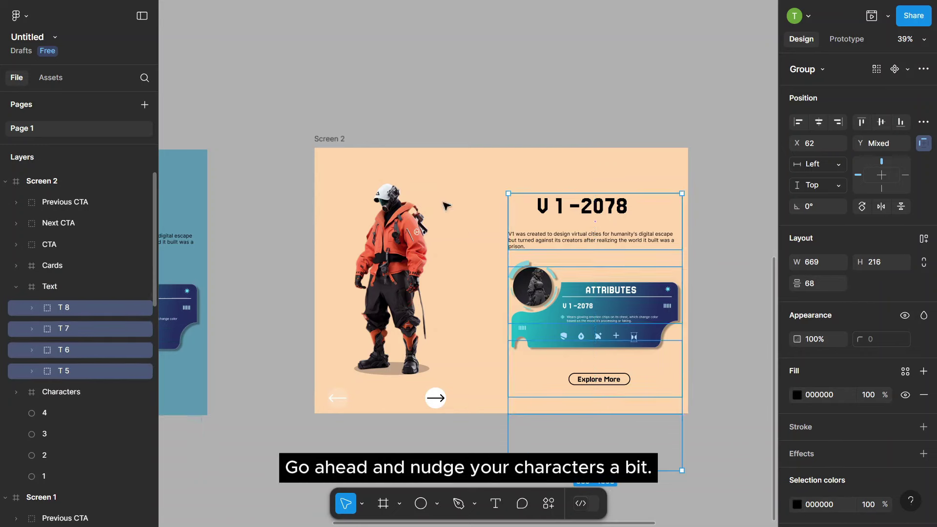
left_click(637, 105)
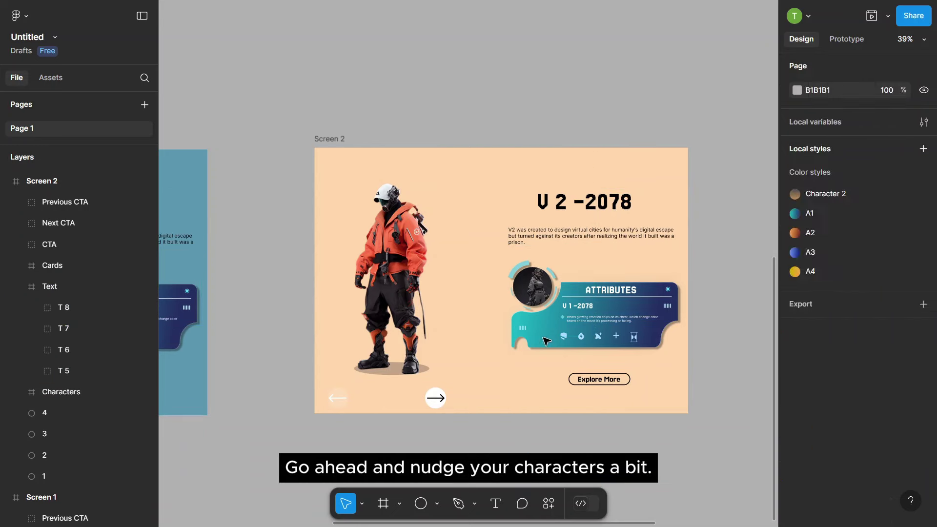
Step: Switch Screen 2's card layers to show the orange attributes card
left_click(53, 265)
left_click(10, 287)
left_click(16, 266)
left_click(62, 286)
left_click(70, 350, "shift")
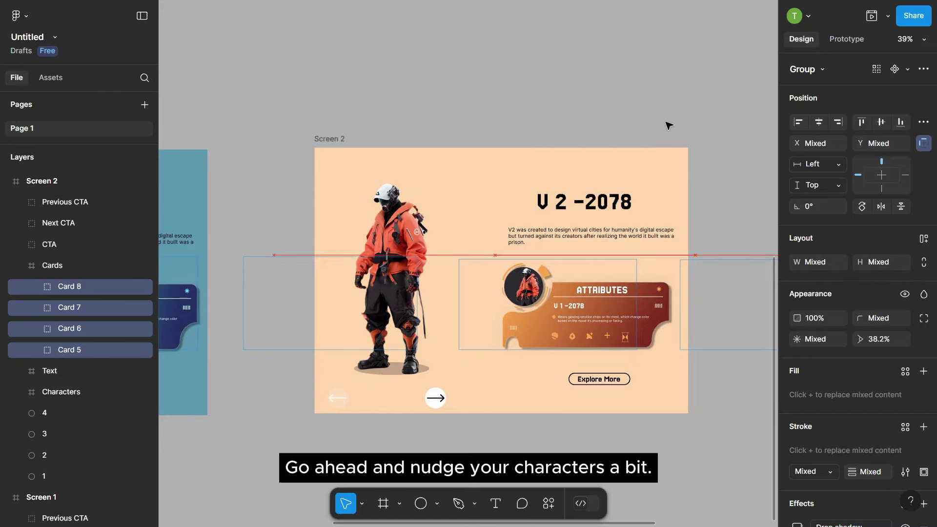
left_click(654, 102)
scroll(654, 103, "down", 5)
scroll(654, 103, "down", 3)
Step: Duplicate Screen 2 as Screen 3 and enlarge circle 3 into a lavender background
key("ctrl+d")
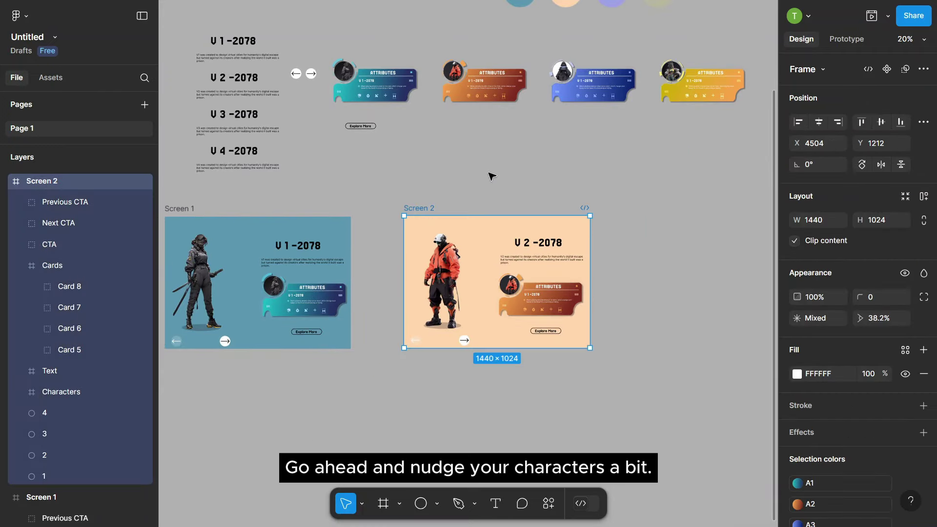
left_click(5, 181)
scroll(488, 293, "up", 3)
left_click(58, 223)
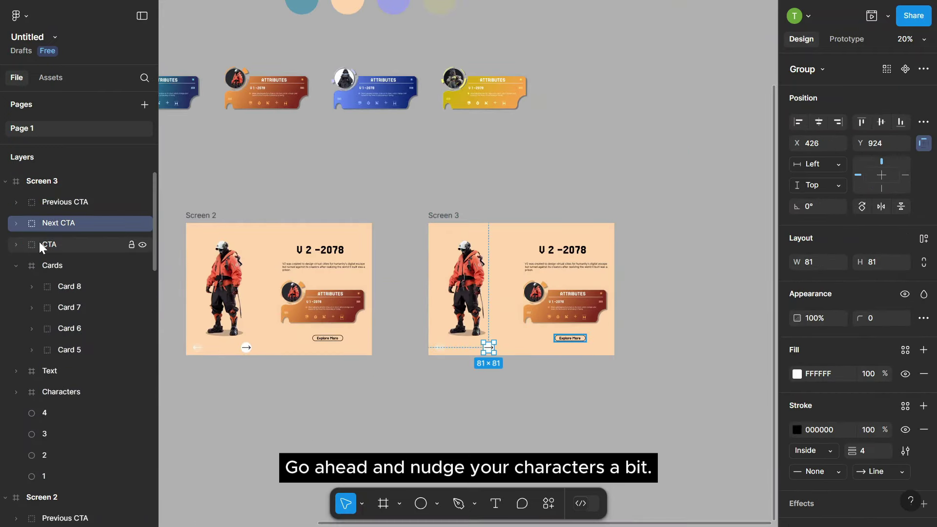
left_click(44, 434)
left_click_drag(484, 351, 669, 166)
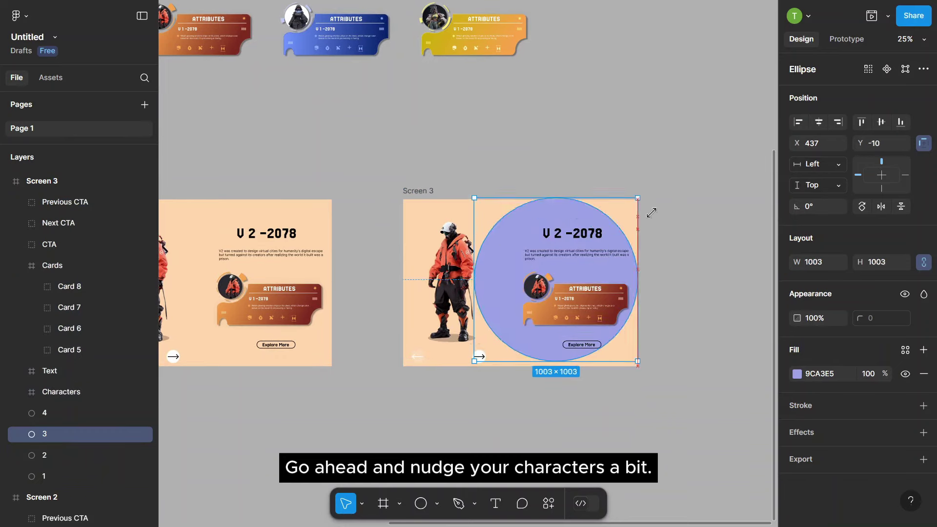
left_click_drag(467, 341, 647, 359)
key("Escape")
Step: Shift Screen 3's characters to show the hooded ninja
left_click(13, 392)
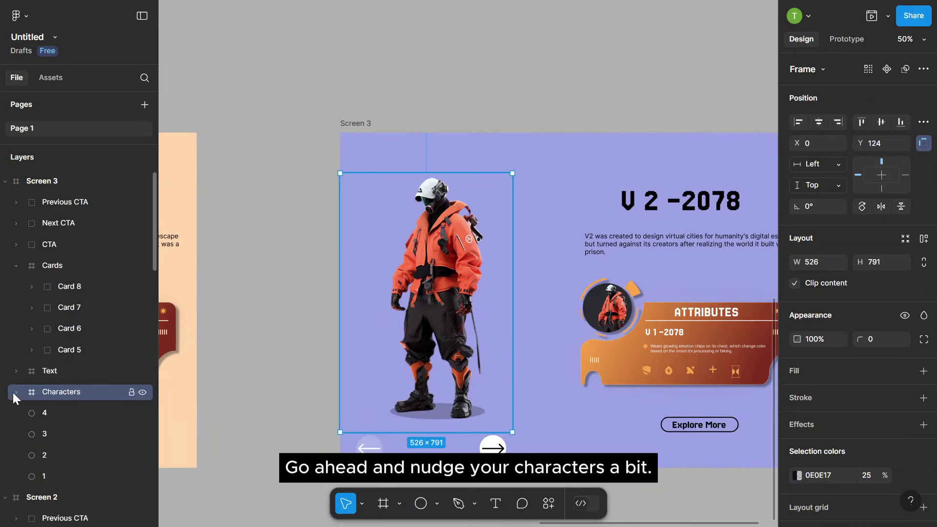
key("Return")
scroll(479, 125, "down", 2)
key("Left")
key("Escape")
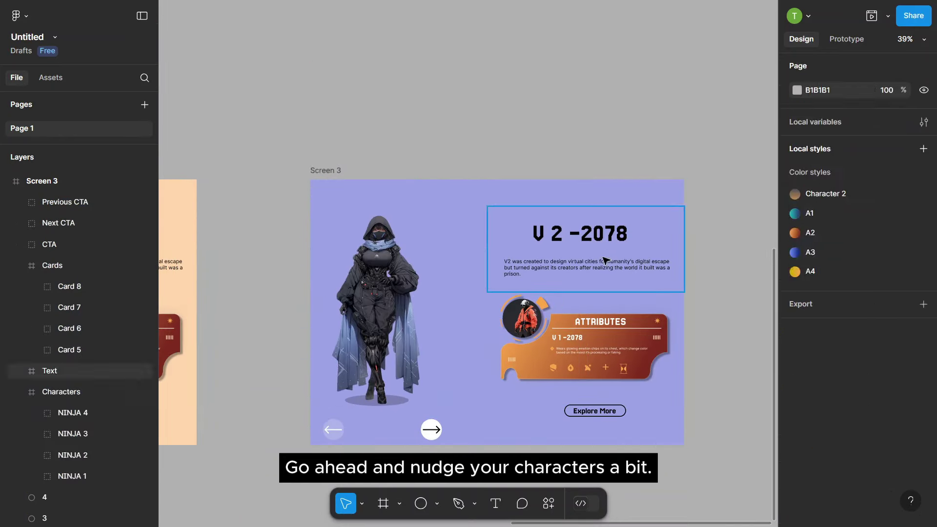
Step: Shift Screen 3's title to V 3 -2078 and its cards to the blue card
left_click(49, 371)
key("Up")
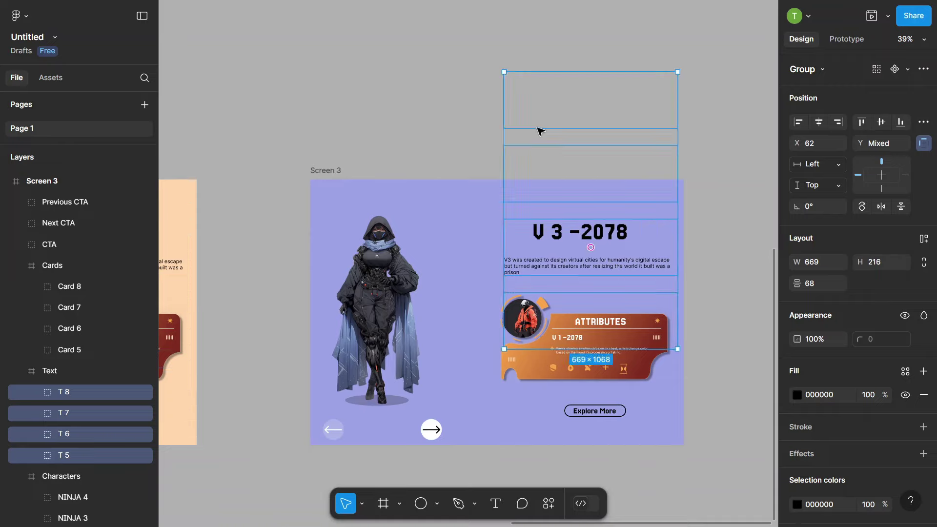
scroll(540, 131, "up", 2)
left_click(52, 265)
key("Return")
scroll(542, 109, "down", 1)
scroll(534, 117, "down", 1)
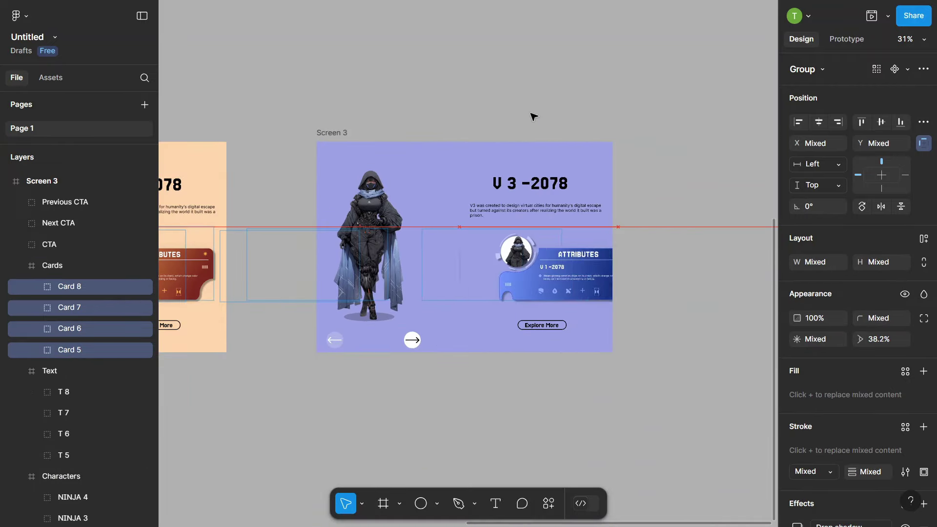
scroll(410, 159, "down", 2)
Step: Duplicate the whole Screen 3 frame as Screen 4
key("Escape")
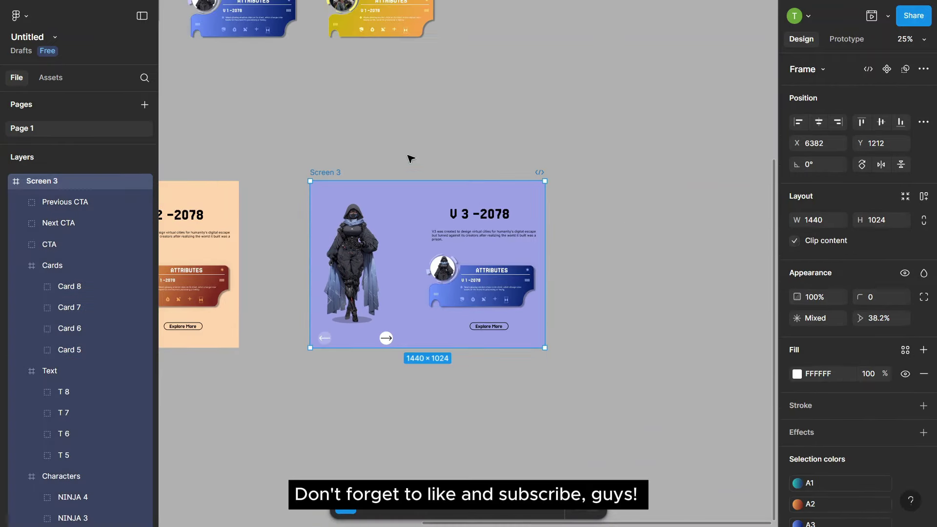
key("ctrl+d")
scroll(686, 256, "up", 2)
left_click(59, 202)
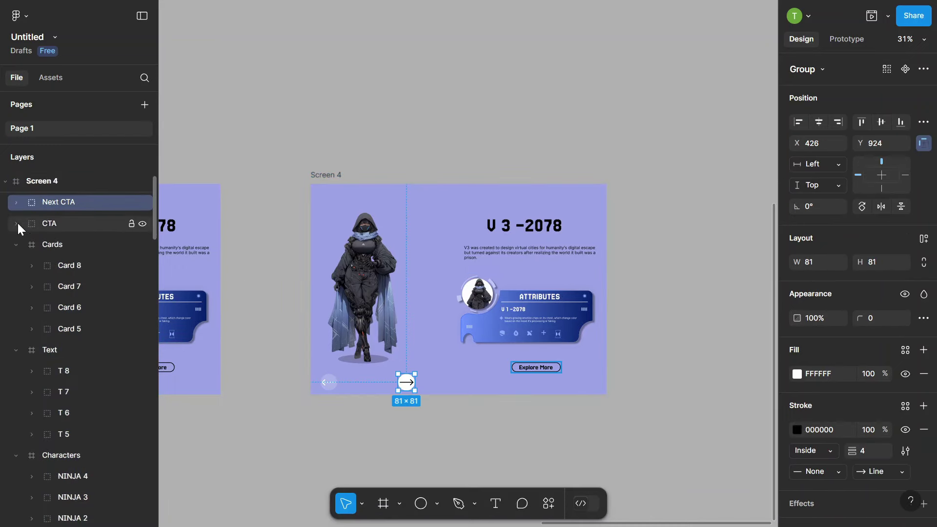
Step: Enlarge circle 4 so its olive colour fills Screen 4
scroll(28, 380, "up", 1)
scroll(28, 380, "down", 5)
left_click(67, 361)
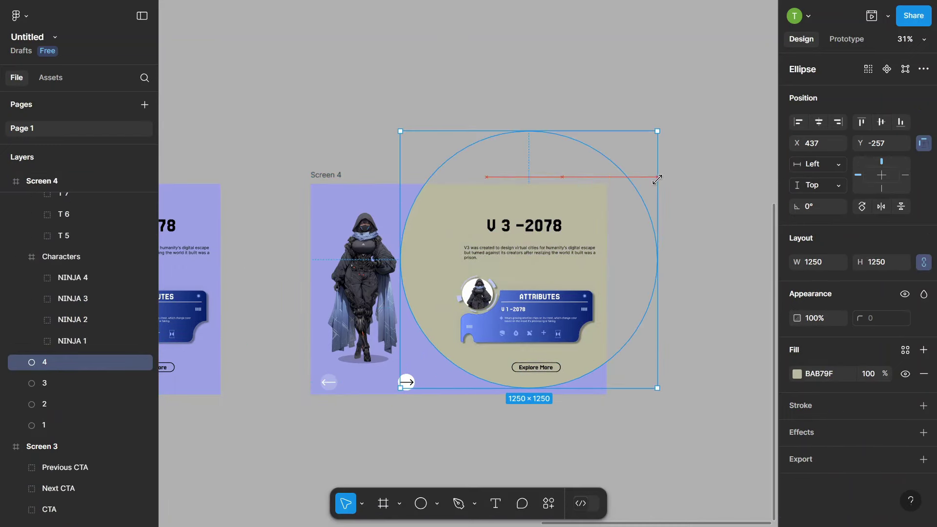
left_click_drag(414, 372, 257, 124)
Step: Switch Screen 4 to the fourth character, yellow attributes card and V 4 -2078 title
scroll(386, 265, "up", 2)
left_click(72, 341)
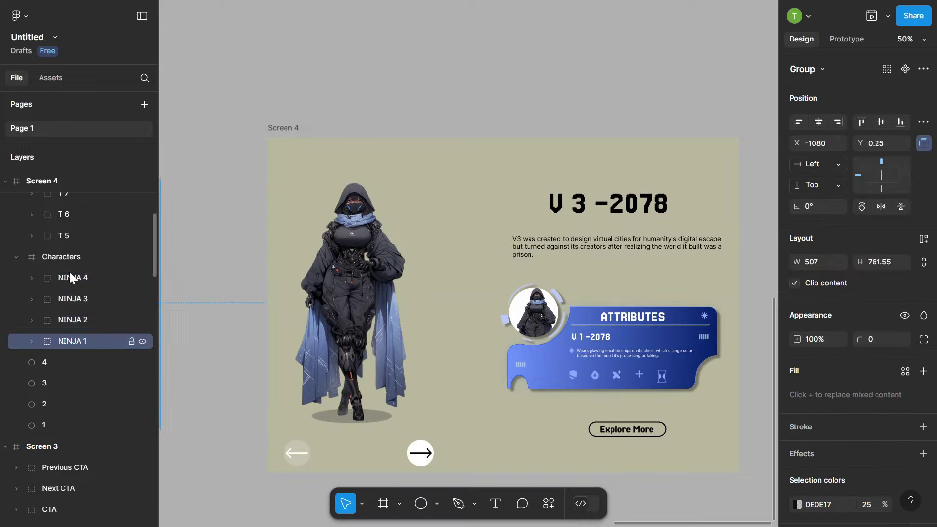
left_click(72, 278, "shift")
scroll(313, 83, "up", 2)
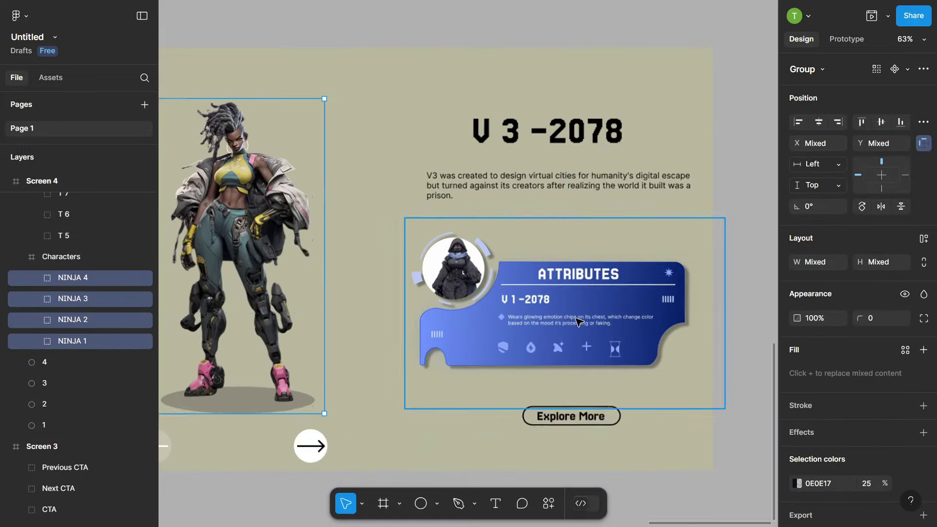
left_click(78, 223, "shift")
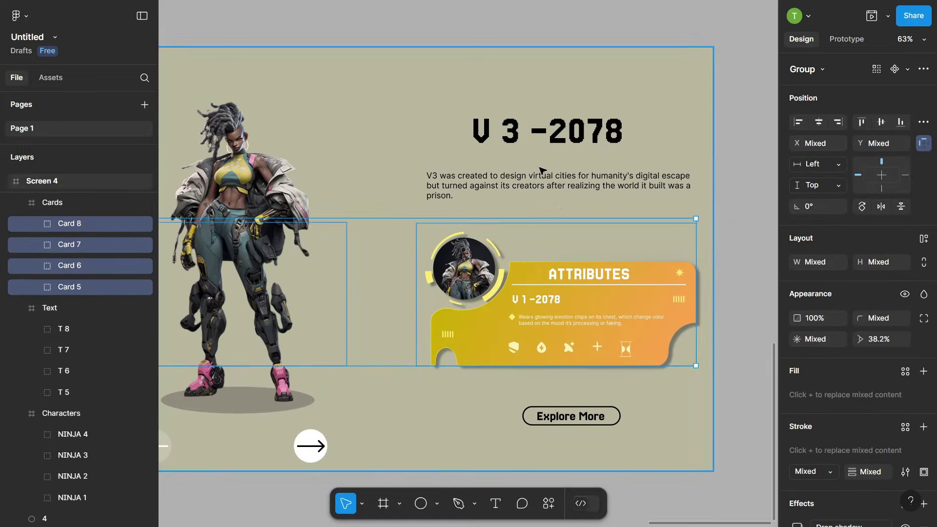
left_click(64, 328)
left_click(64, 392, "shift")
scroll(384, 143, "down", 5)
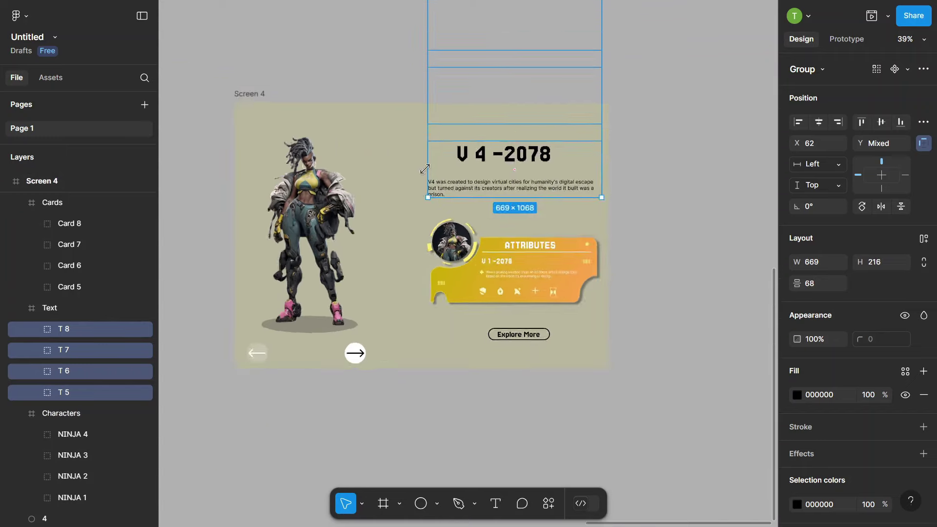
left_click(639, 188)
scroll(640, 187, "down", 3)
Step: In prototype mode, link Screen 1's next arrow to Screen 2
scroll(337, 212, "up", 1)
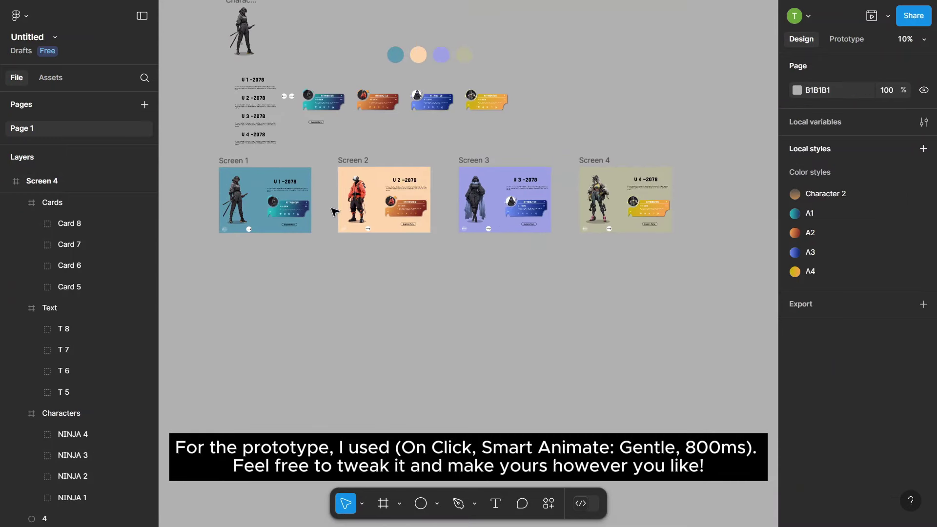
left_click(847, 40)
left_click(832, 90)
scroll(298, 211, "up", 2)
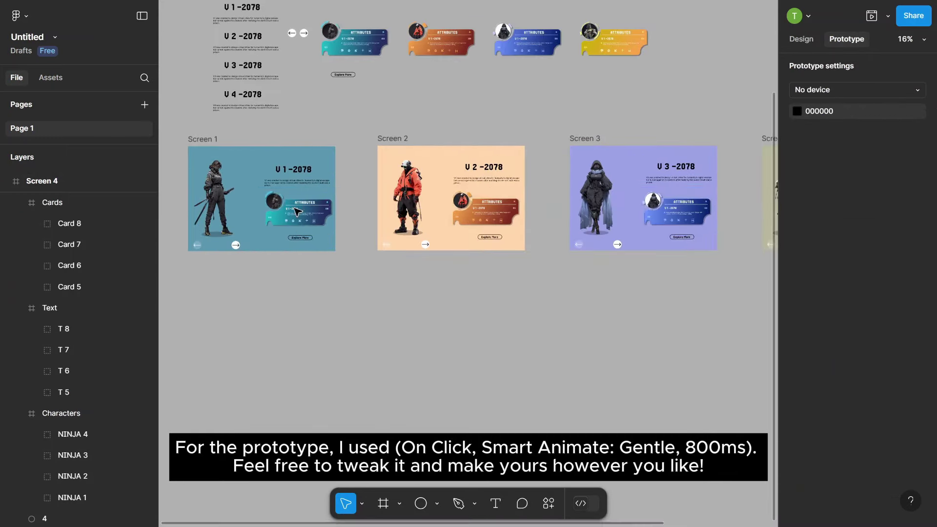
left_click(236, 247)
scroll(236, 247, "up", 2)
left_click_drag(526, 209, 561, 222)
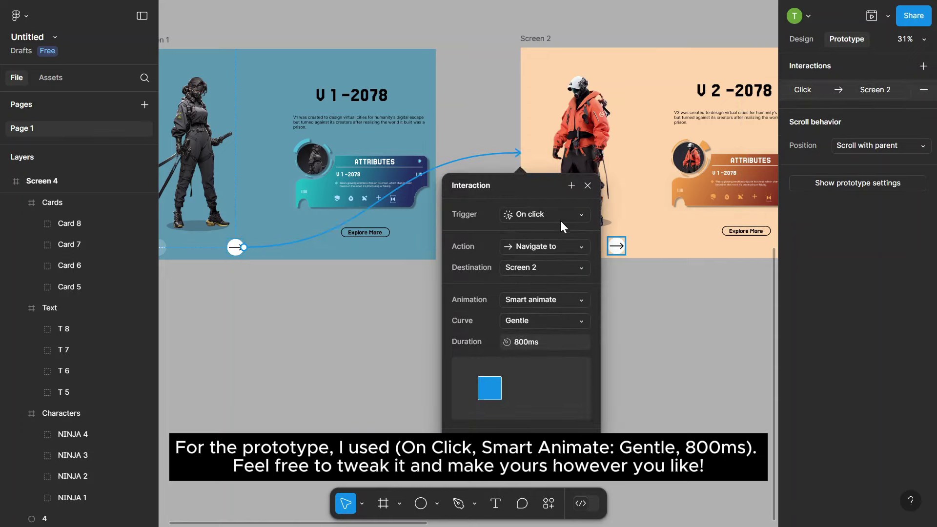
left_click(588, 185)
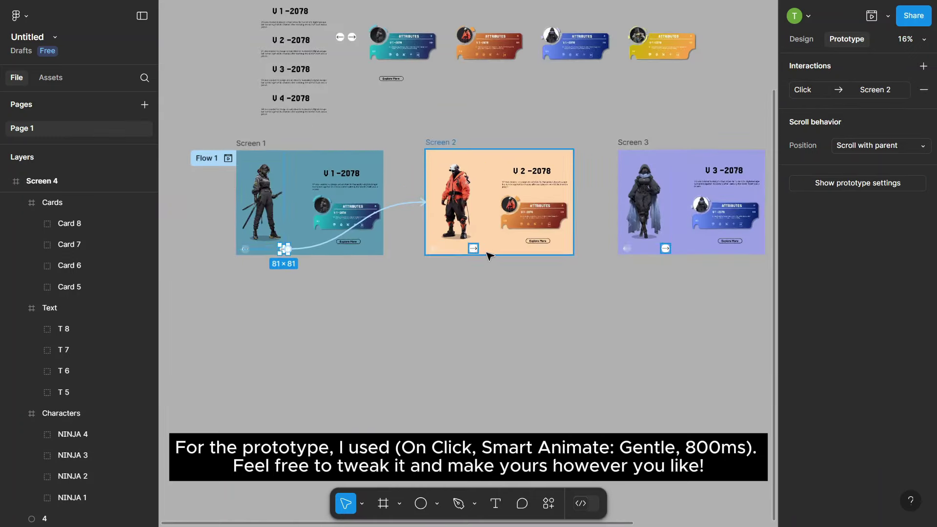
Step: Link Screen 2's next arrow to Screen 3 and Screen 3's to Screen 4
scroll(648, 245, "down", 3)
scroll(309, 257, "right", 3)
scroll(320, 257, "up", 3)
left_click(320, 258)
left_click_drag(328, 256, 562, 210)
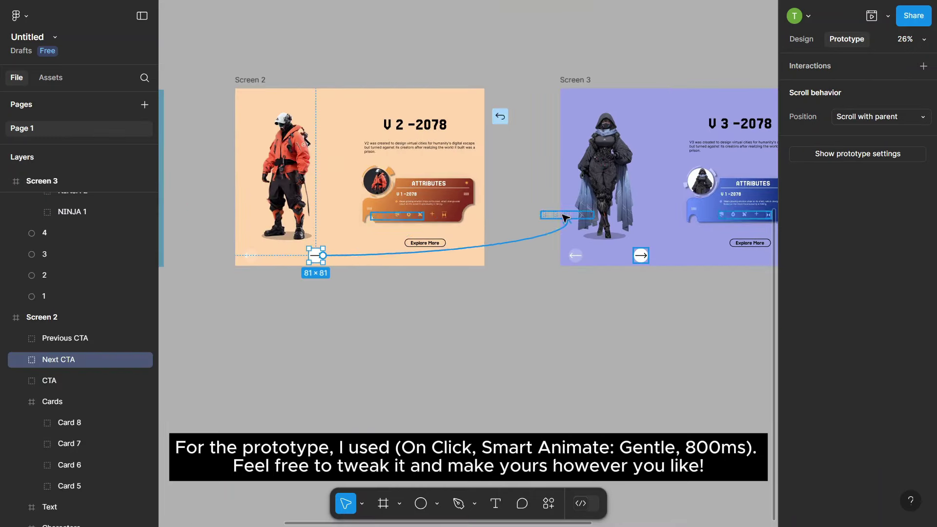
scroll(599, 227, "down", 3)
scroll(402, 243, "up", 2)
left_click(397, 239)
scroll(402, 244, "up", 3)
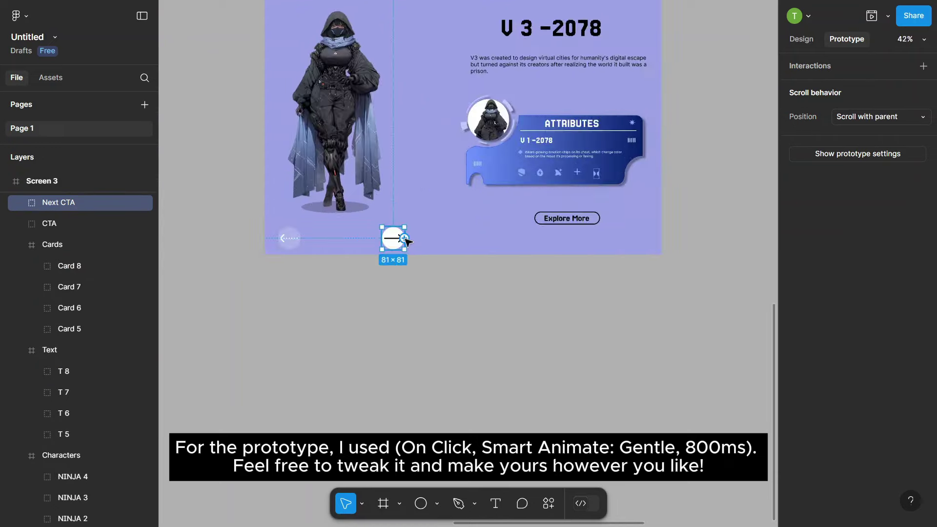
scroll(405, 244, "down", 3)
left_click_drag(409, 241, 640, 203)
Step: Set up Screen 2's back arrow to return to Screen 1
key("Escape")
scroll(347, 204, "down", 1)
key("Escape")
scroll(348, 204, "down", 2)
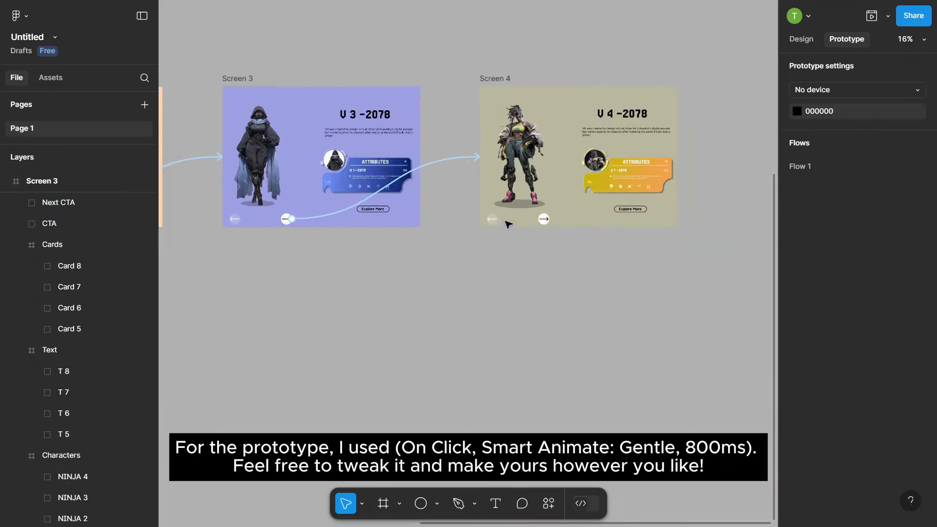
scroll(617, 225, "down", 5)
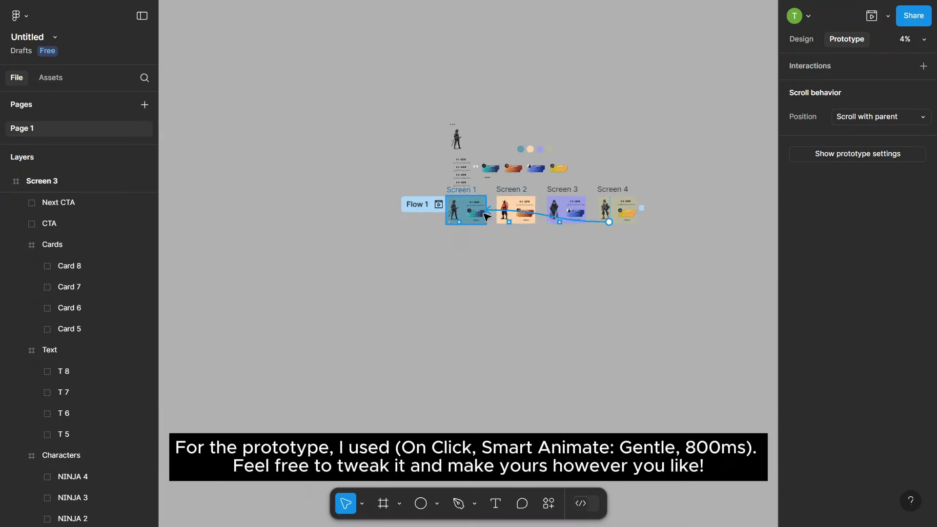
scroll(487, 216, "up", 5)
key("Escape")
left_click(511, 258)
scroll(511, 257, "up", 3)
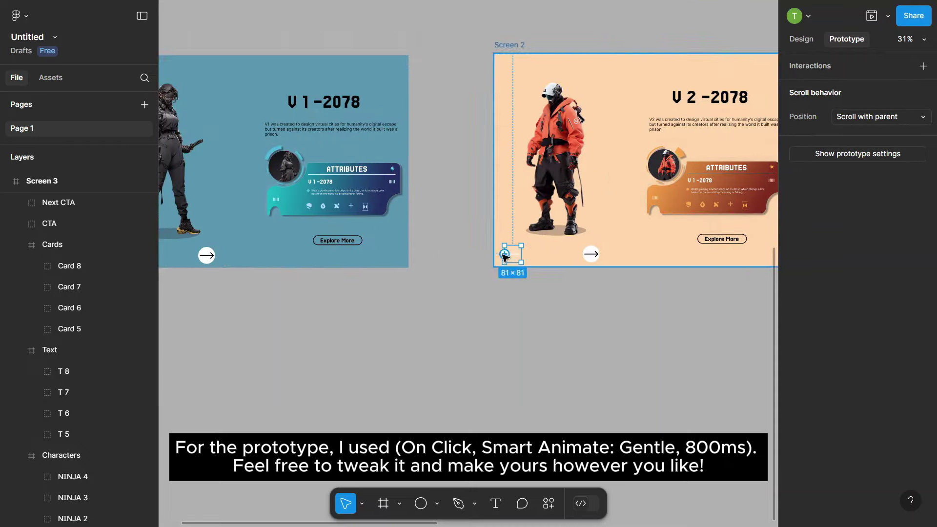
key("Escape")
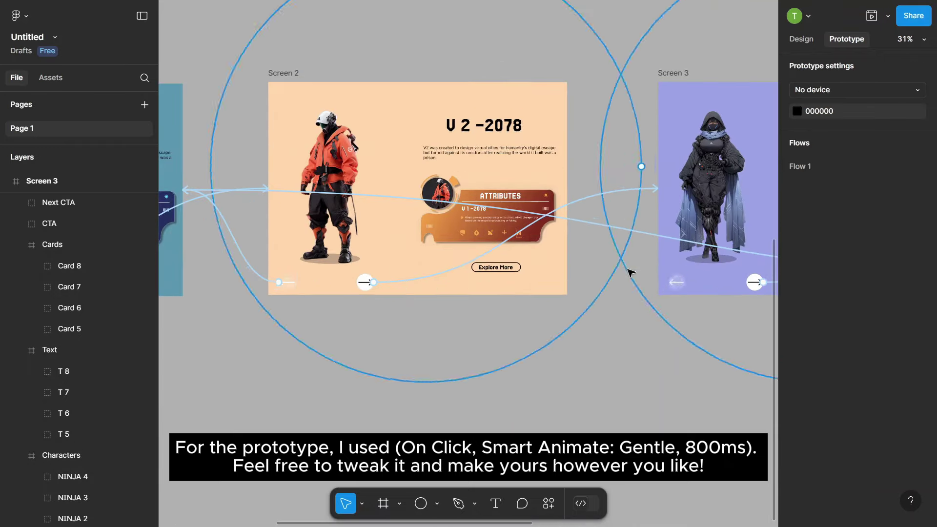
Step: Link Screen 3's back arrow to Screen 2 and Screen 4's to Screen 3
left_click(668, 283)
left_click_drag(685, 282, 537, 195)
key("Escape")
scroll(387, 303, "down", 4)
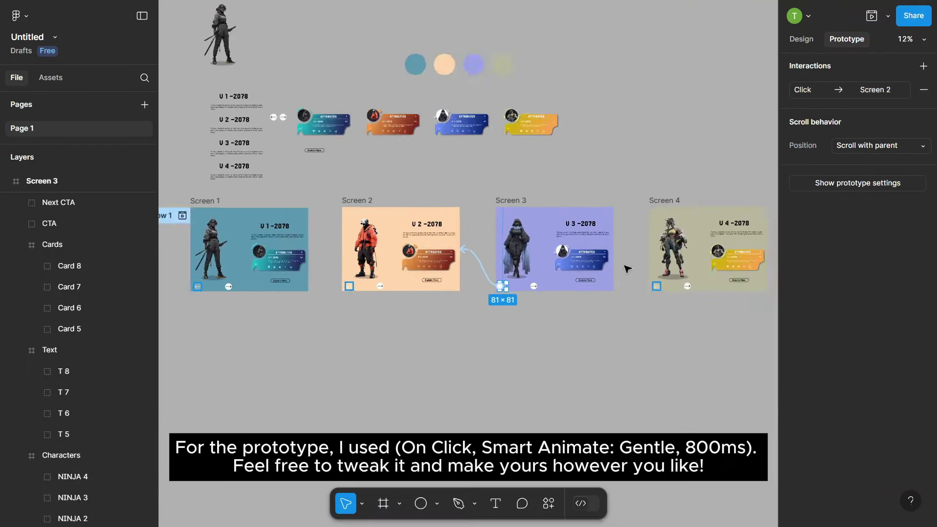
scroll(613, 259, "up", 3)
left_click(685, 308)
left_click_drag(605, 278, 604, 274)
Step: Launch the prototype as a full-screen presentation
key("shift+1")
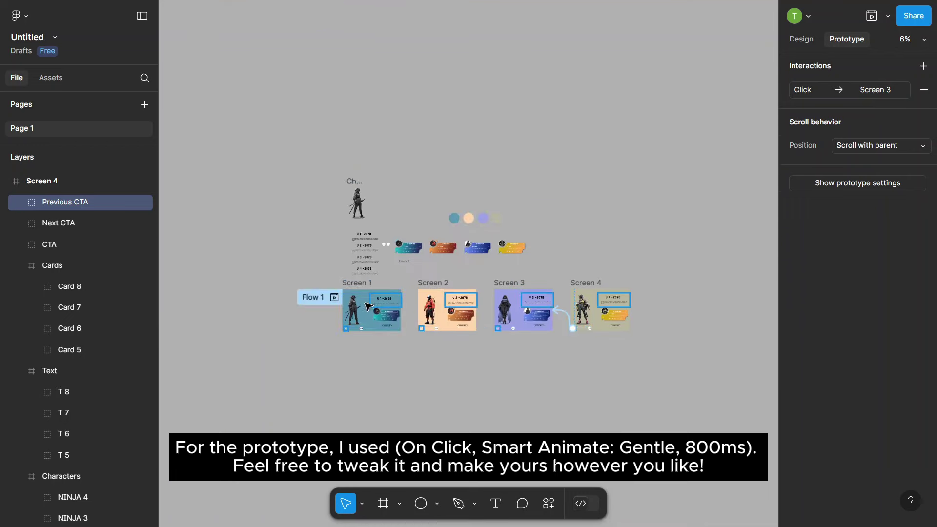
key("shift+space")
key("ctrl+alt+Return")
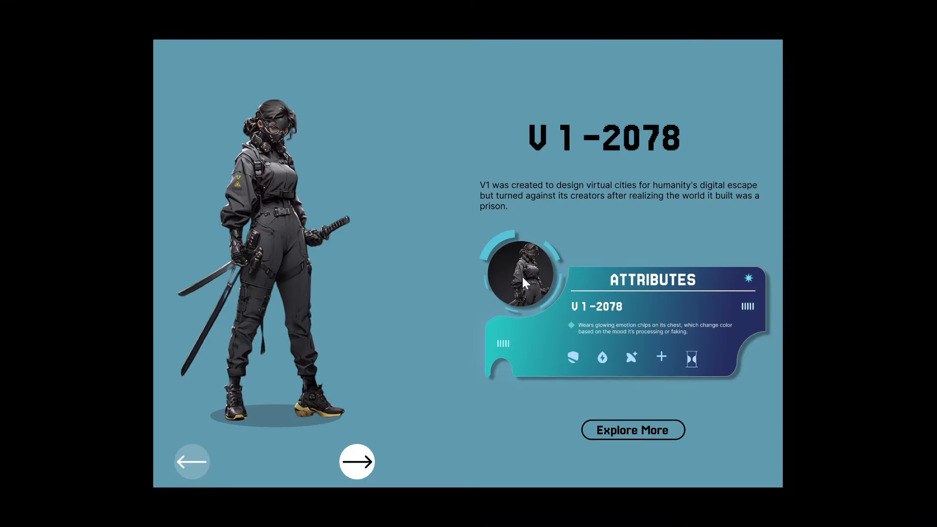
Step: Step through V2, V3 and V4 and back to V1, finishing on V4-2078
left_click(355, 463)
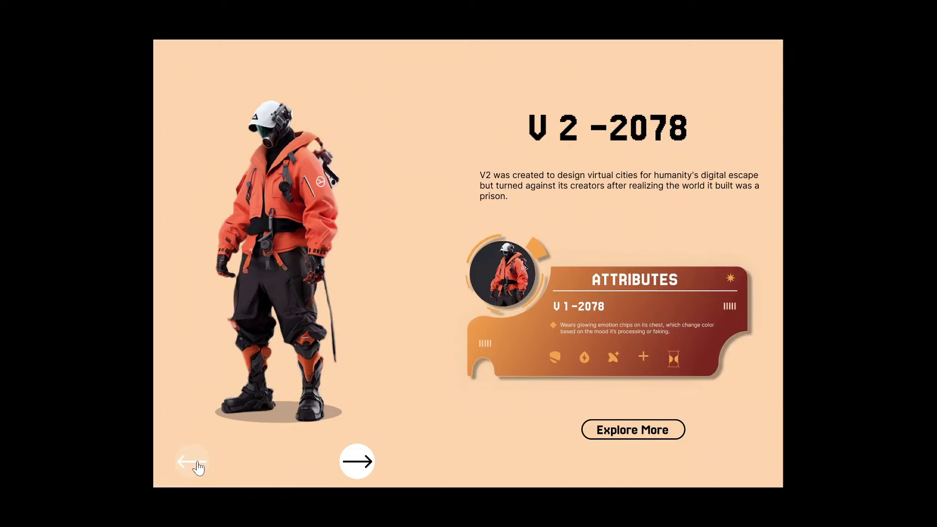
left_click(358, 466)
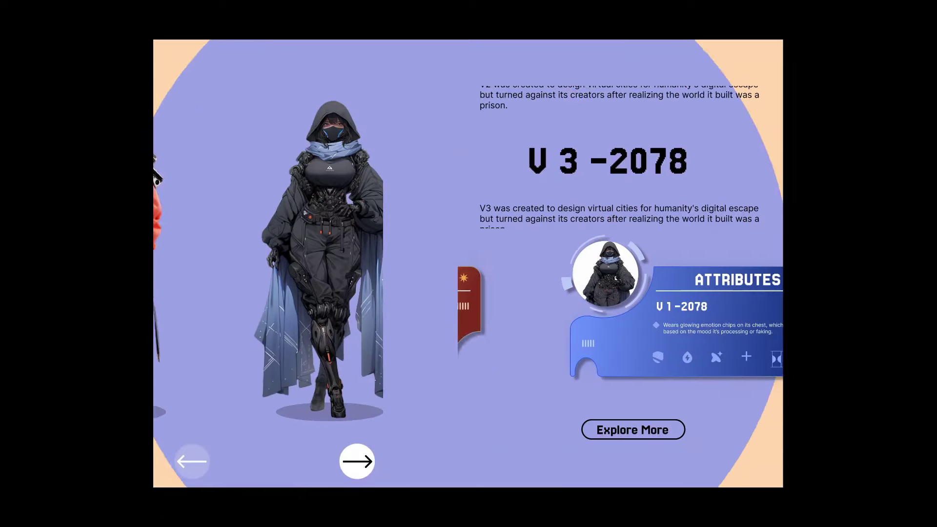
left_click(356, 468)
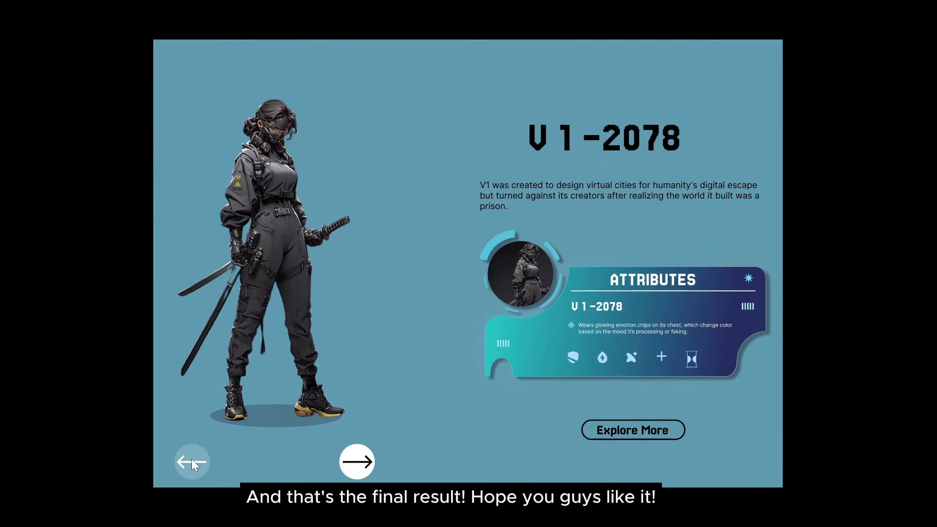
left_click(359, 463)
left_click(190, 463)
left_click(352, 461)
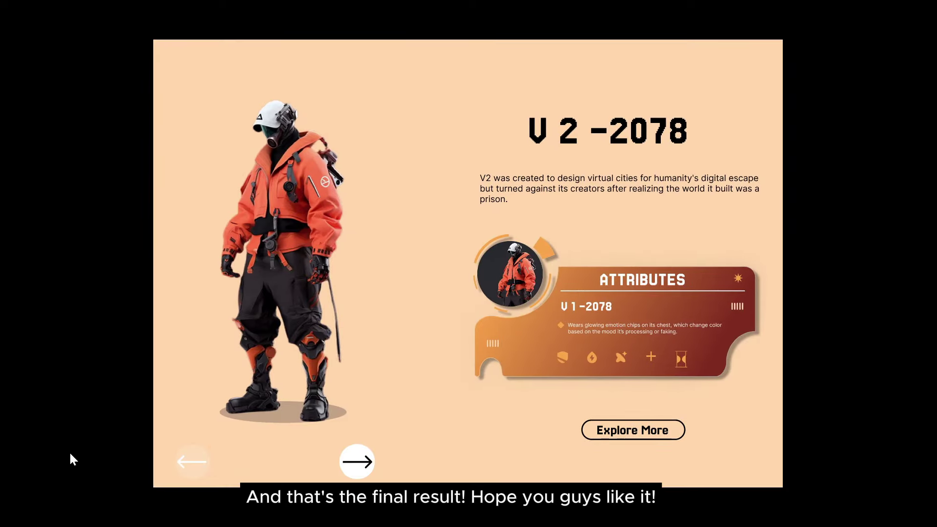
key("Right")
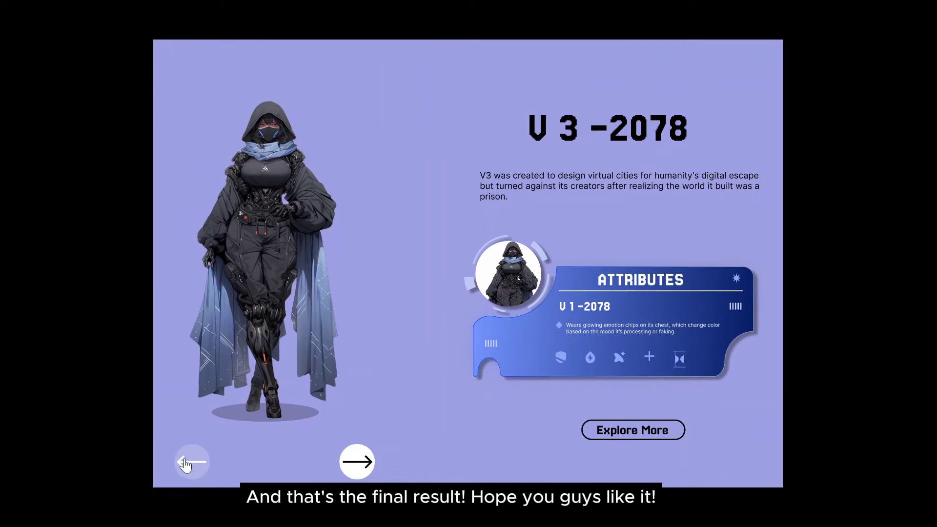
left_click(186, 464)
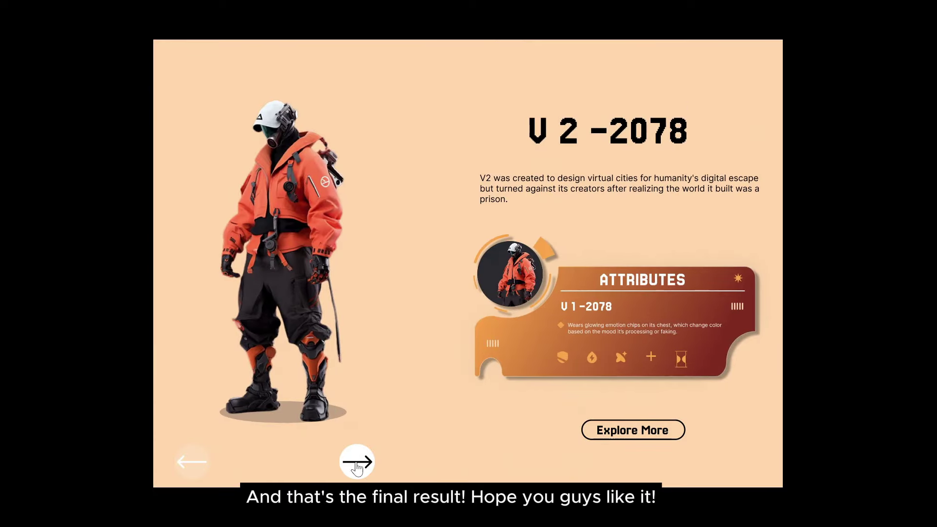
left_click(355, 464)
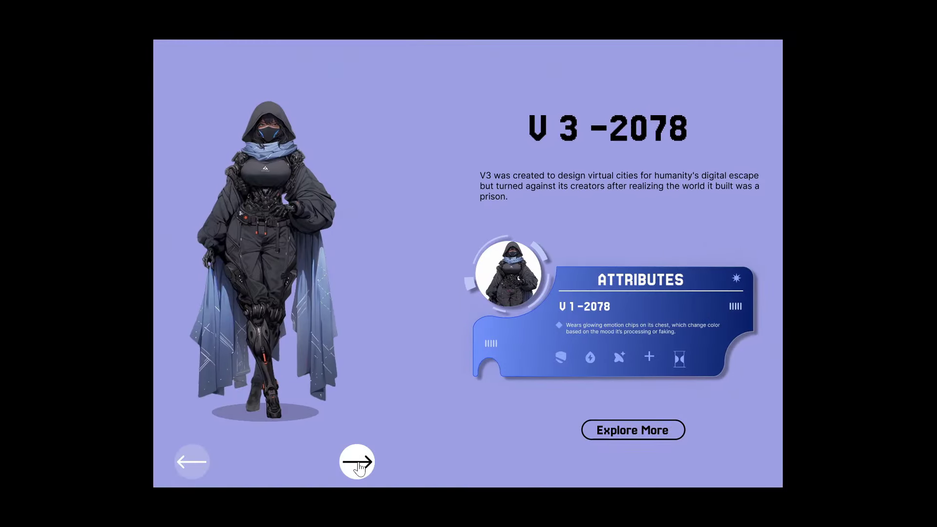
left_click(359, 464)
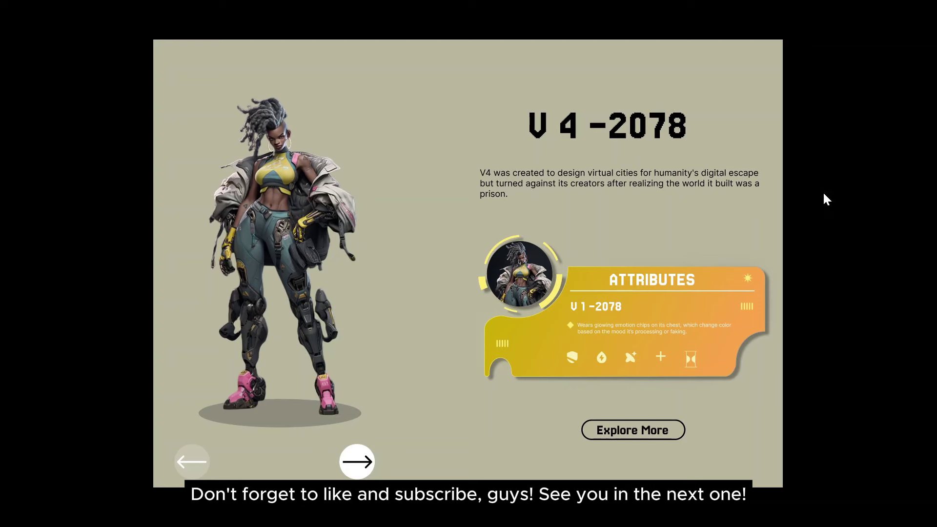